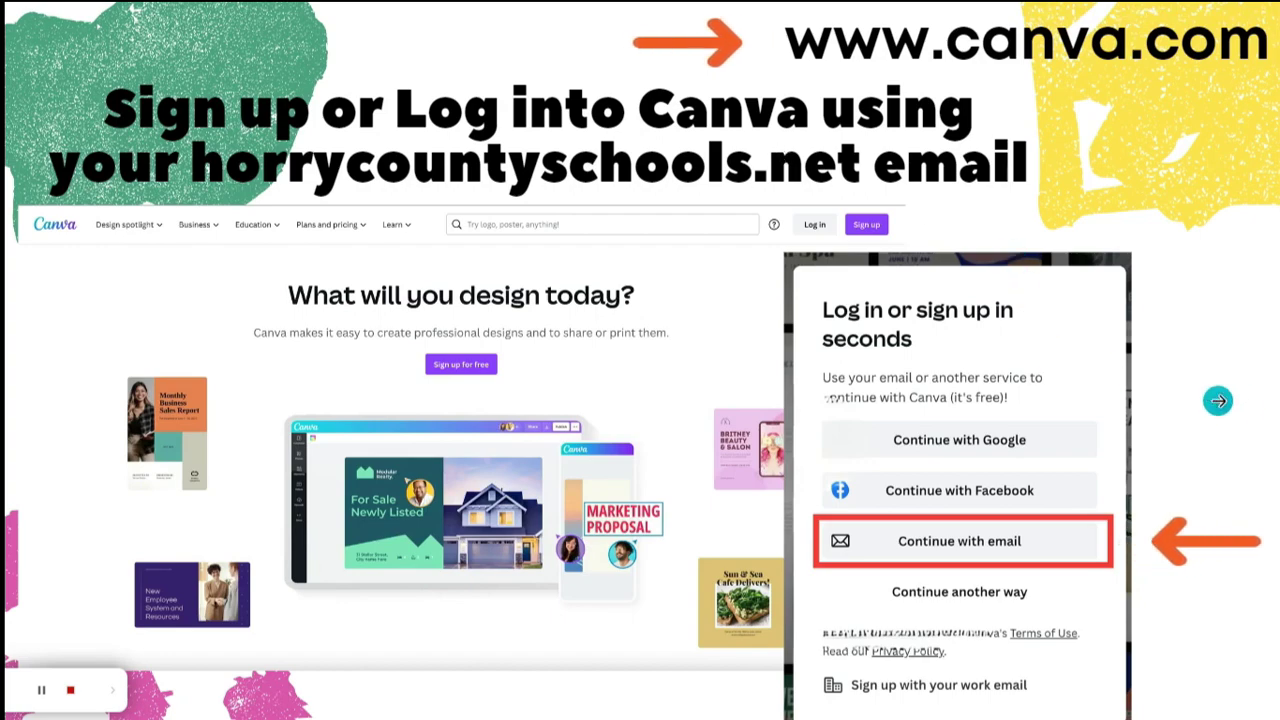
- Advance the tutorial slides past the education-account check to 'How do you create a class?'
left_click(1218, 401)
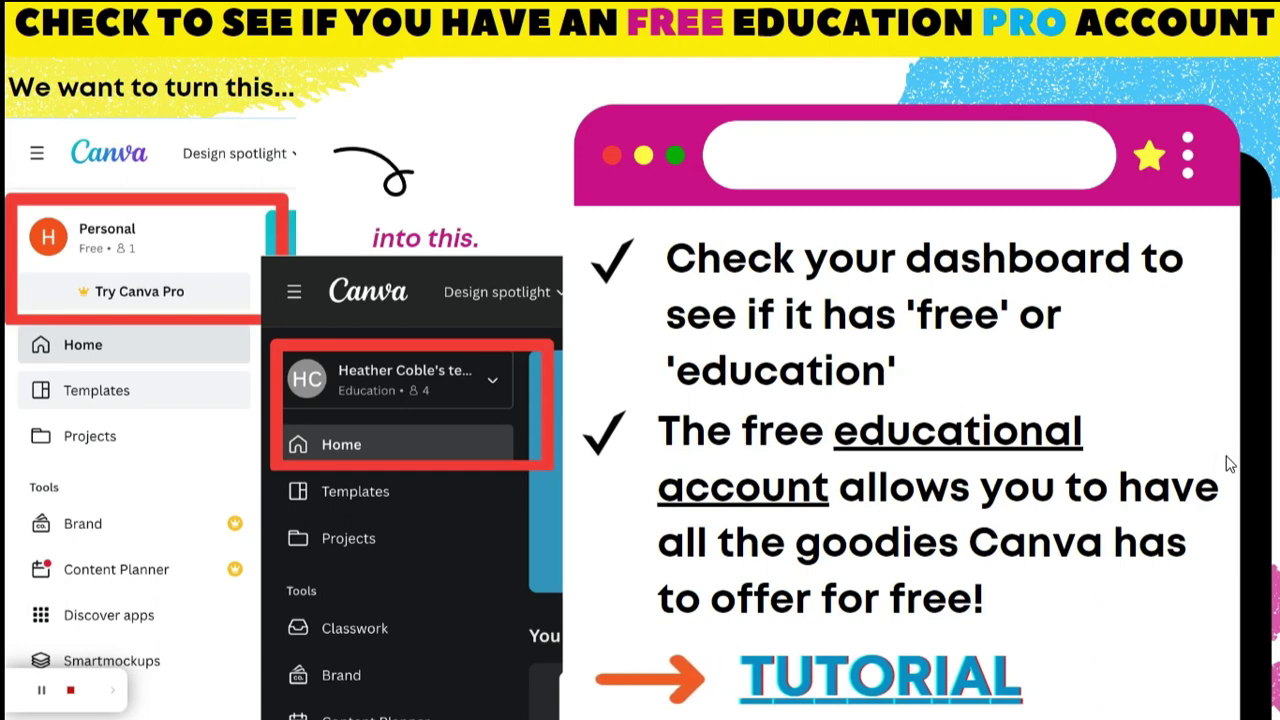
left_click(1226, 455)
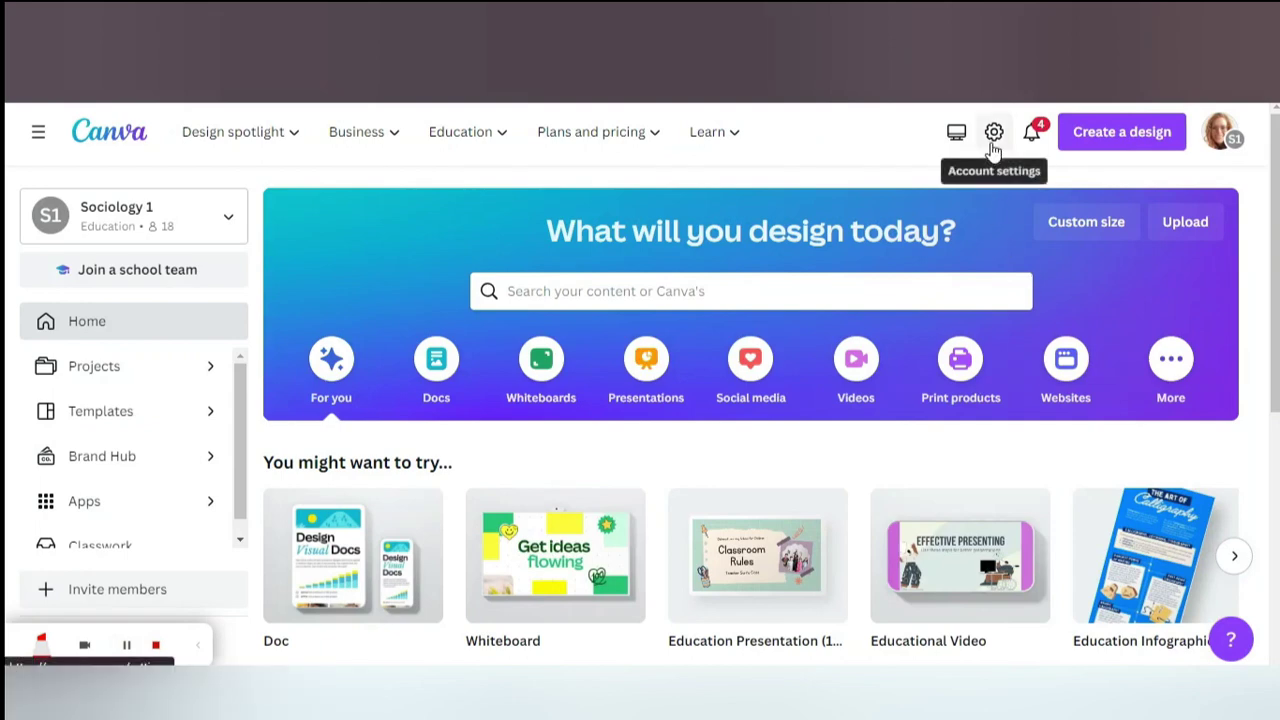
- View Sociology 1's Billing & plans settings and the Create a new team form, closing it unnamed
left_click(997, 138)
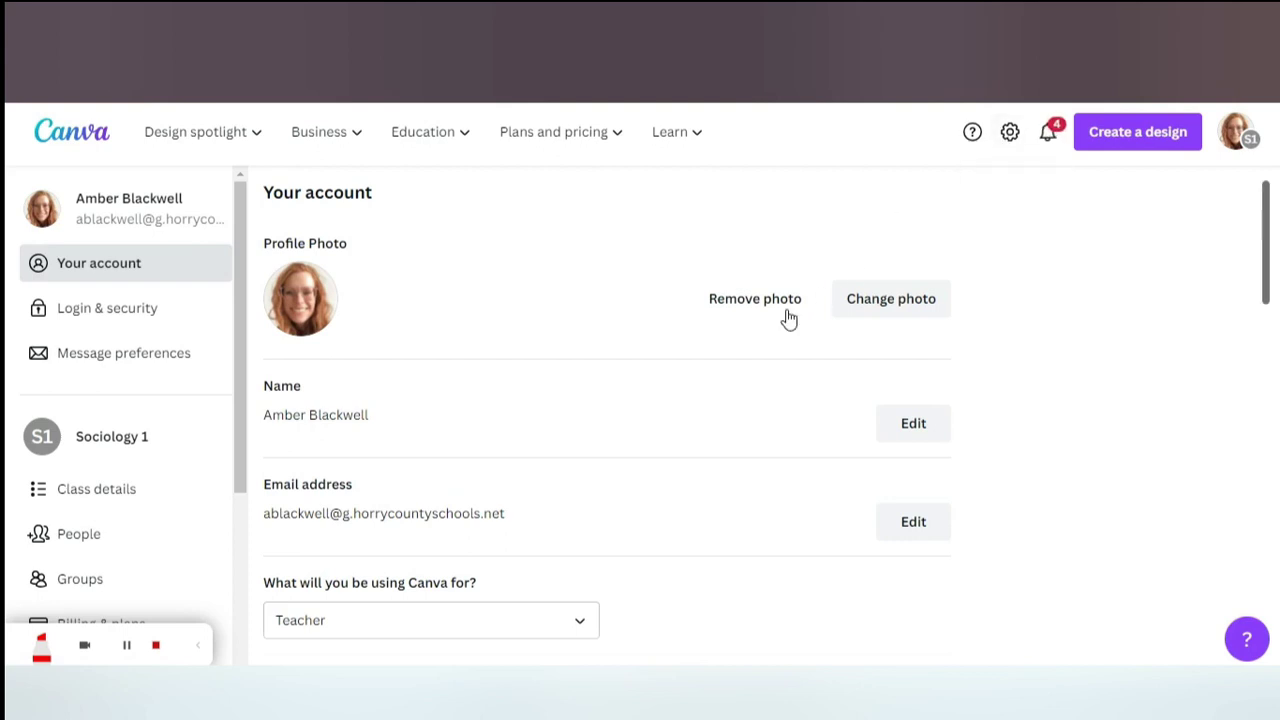
scroll(146, 460, "down", 2)
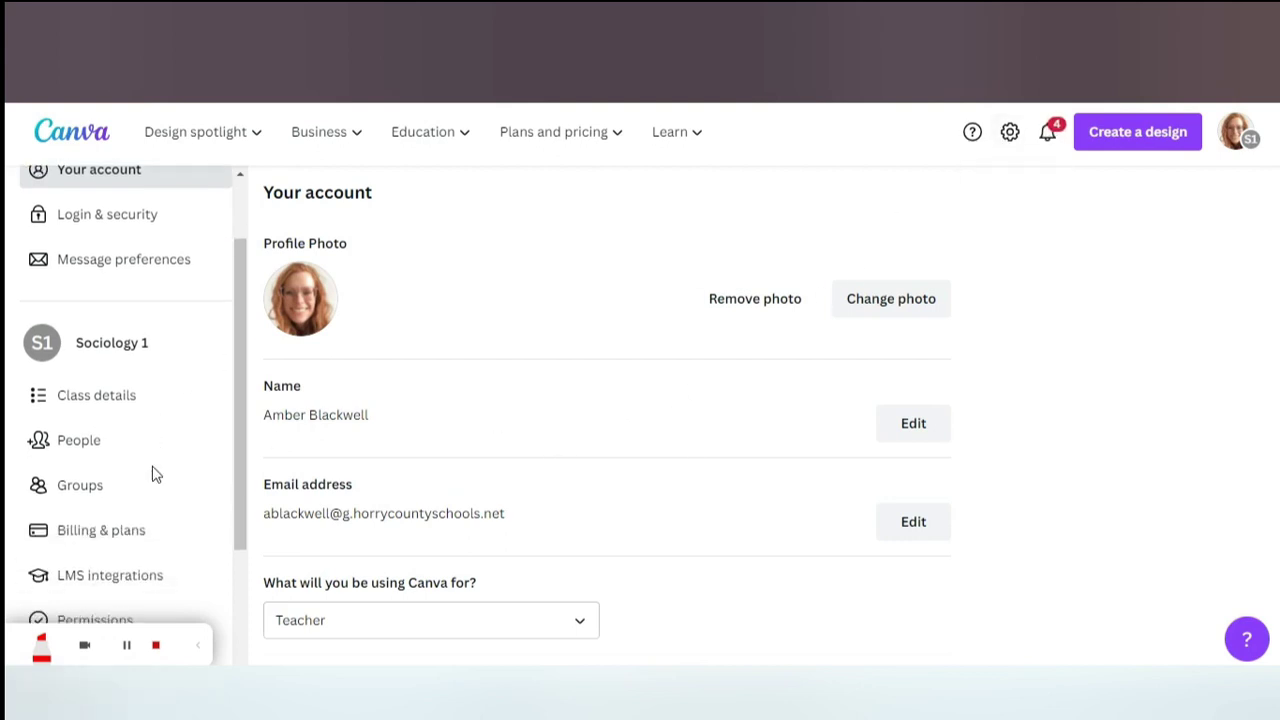
left_click(101, 437)
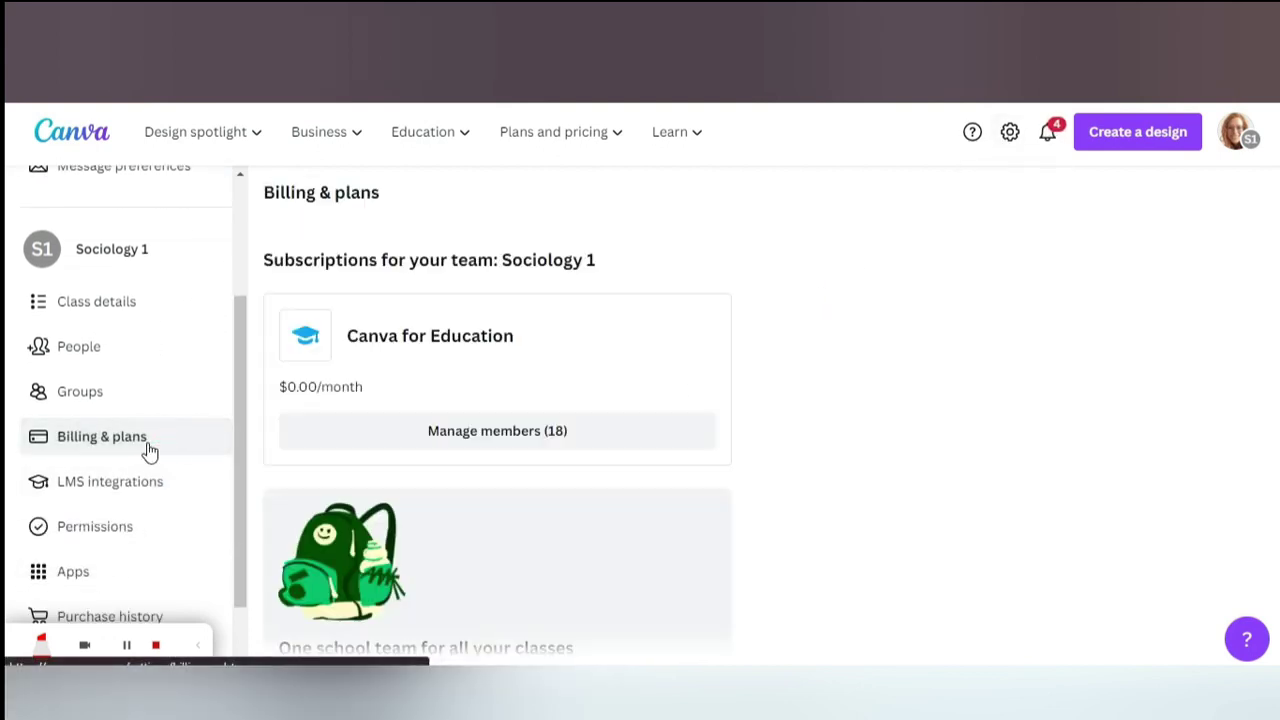
scroll(593, 507, "down", 10)
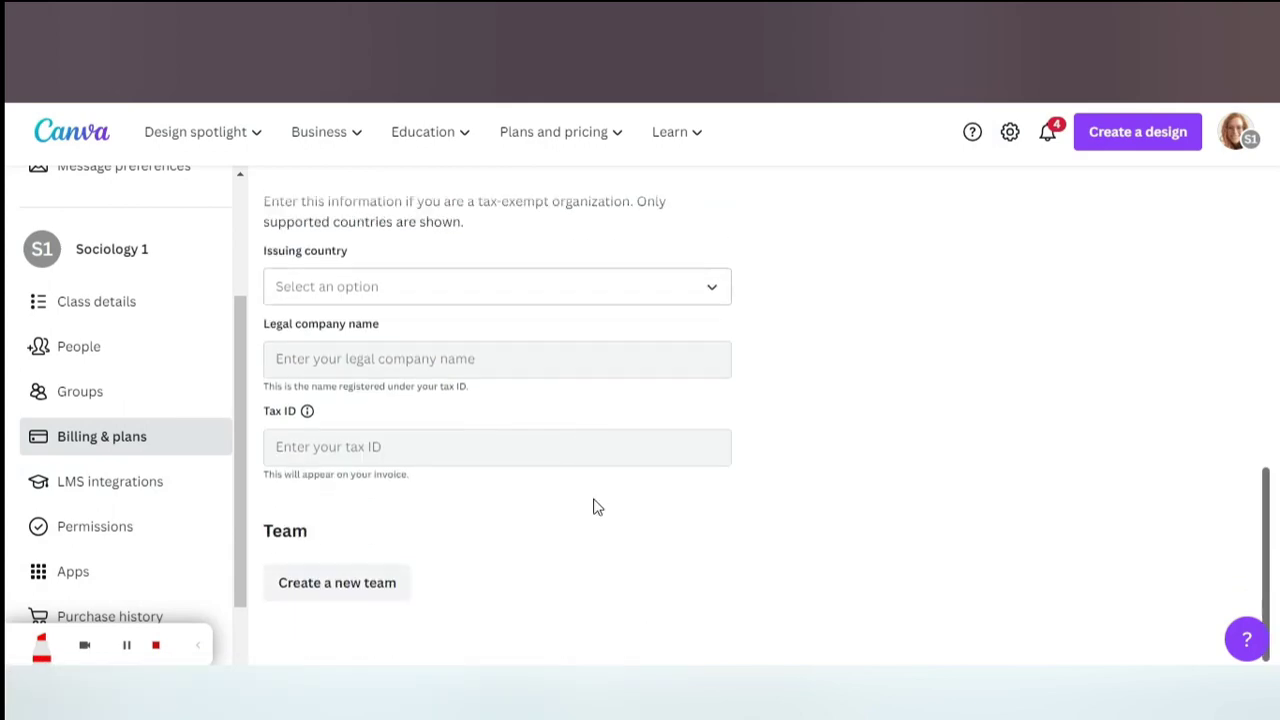
left_click(352, 588)
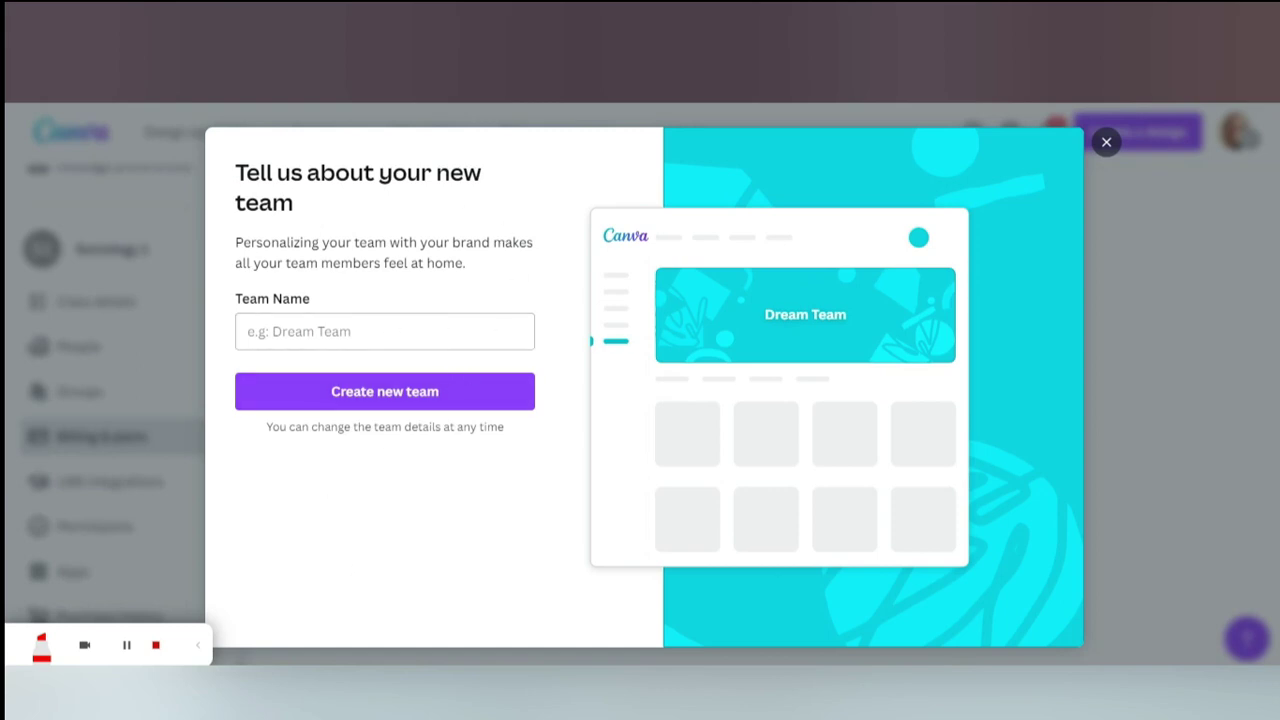
left_click(1106, 143)
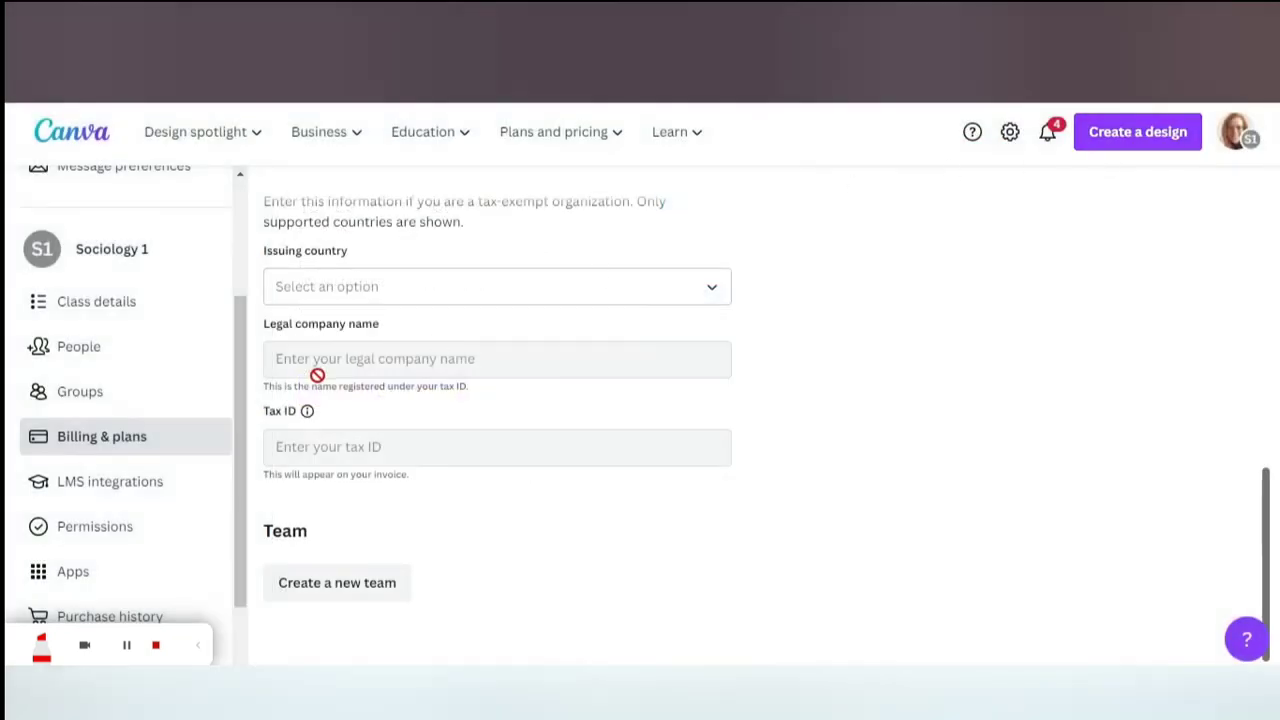
scroll(236, 390, "up", 3)
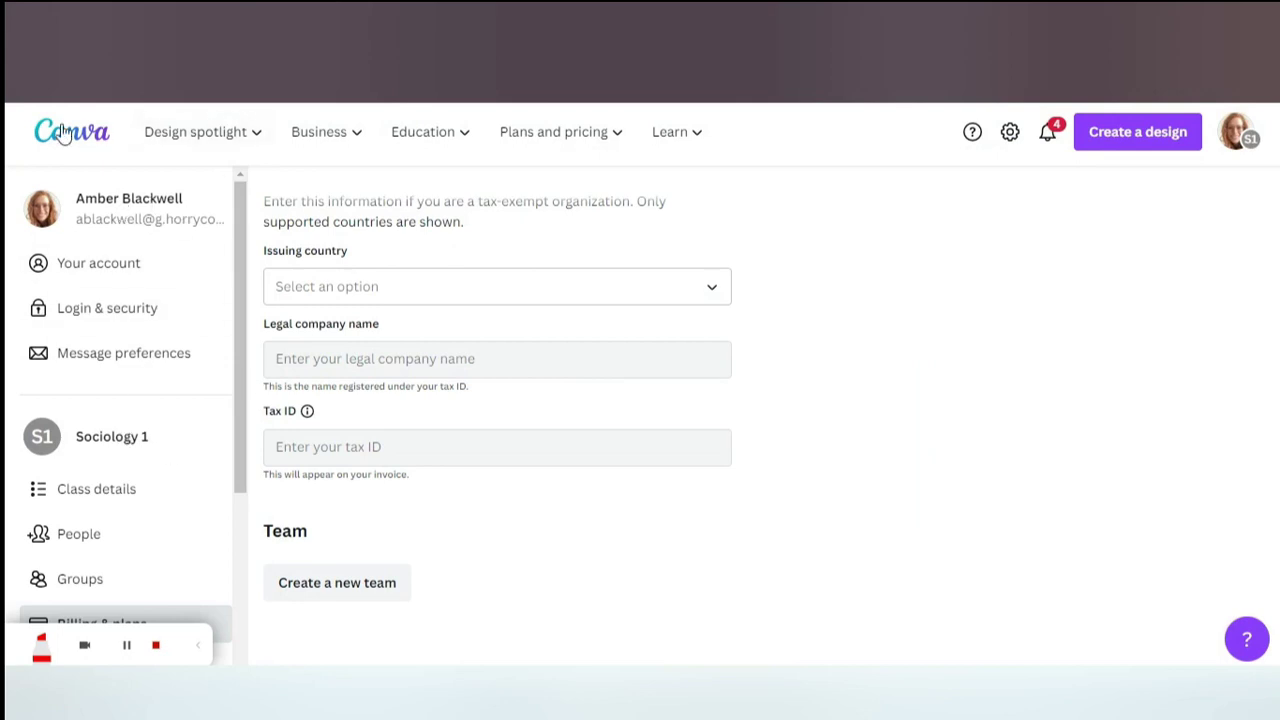
- Return to the home page and look over the team list without switching teams
left_click(62, 132)
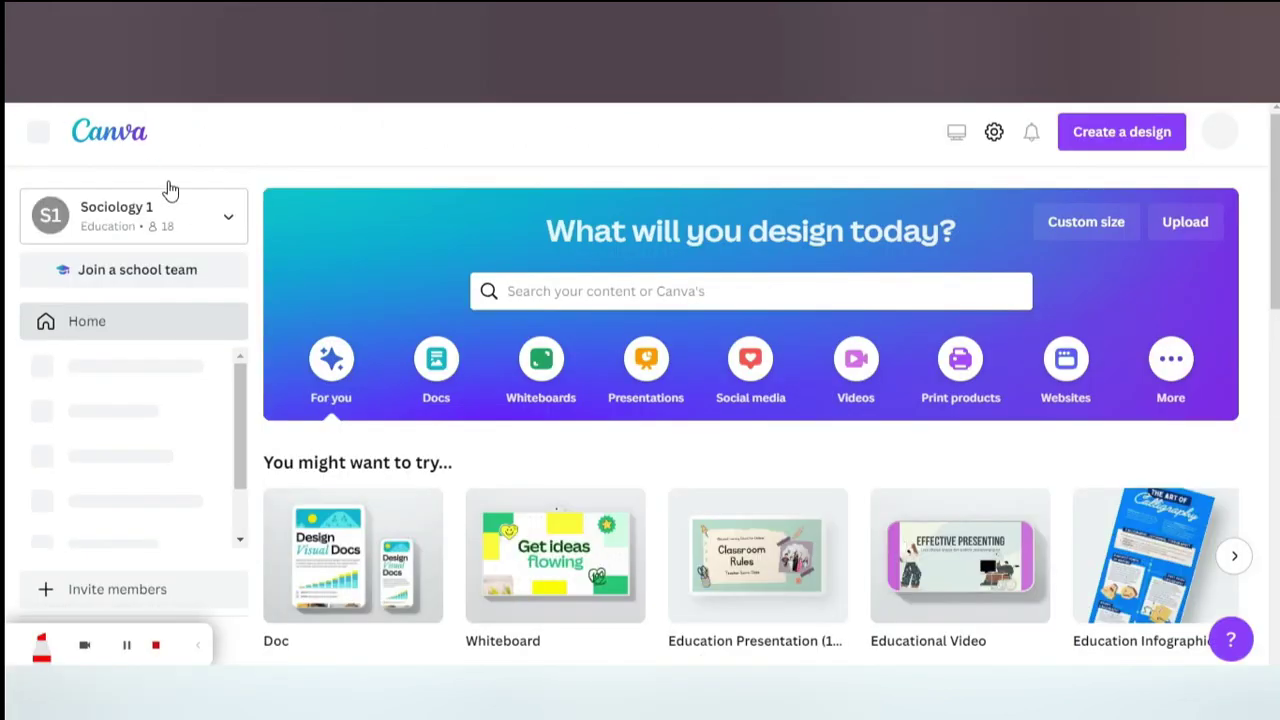
left_click(208, 222)
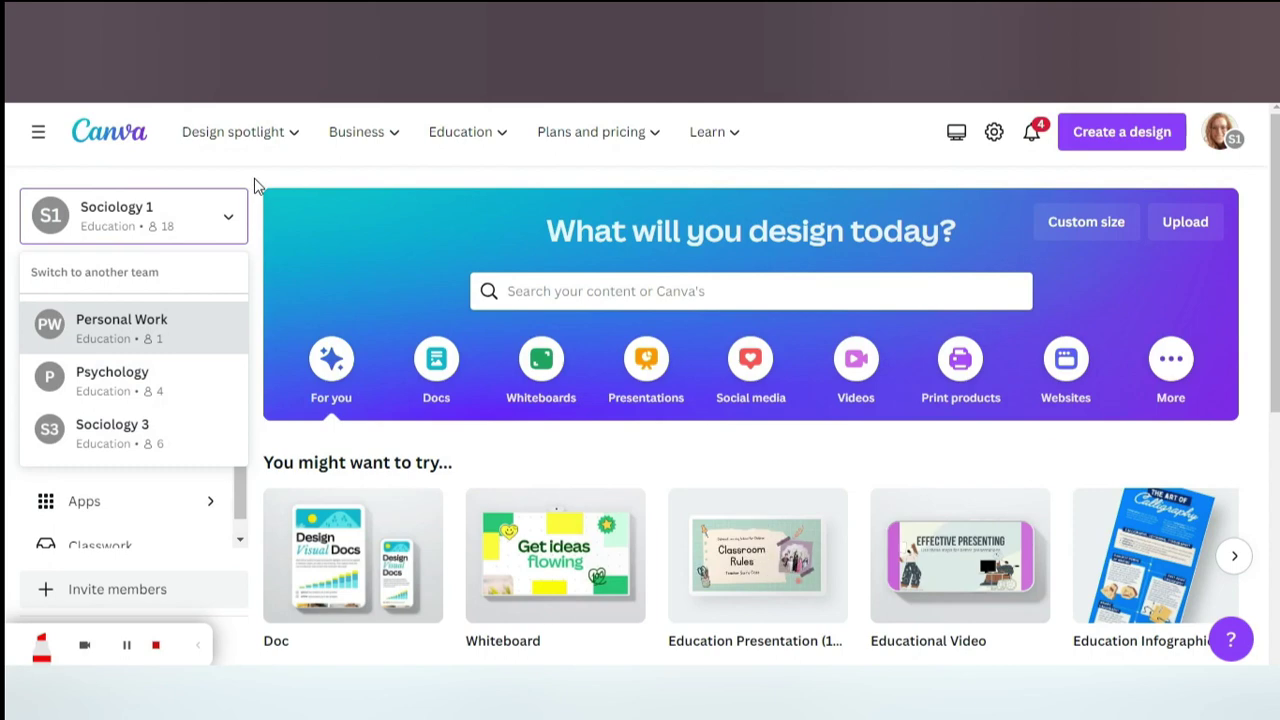
left_click(254, 185)
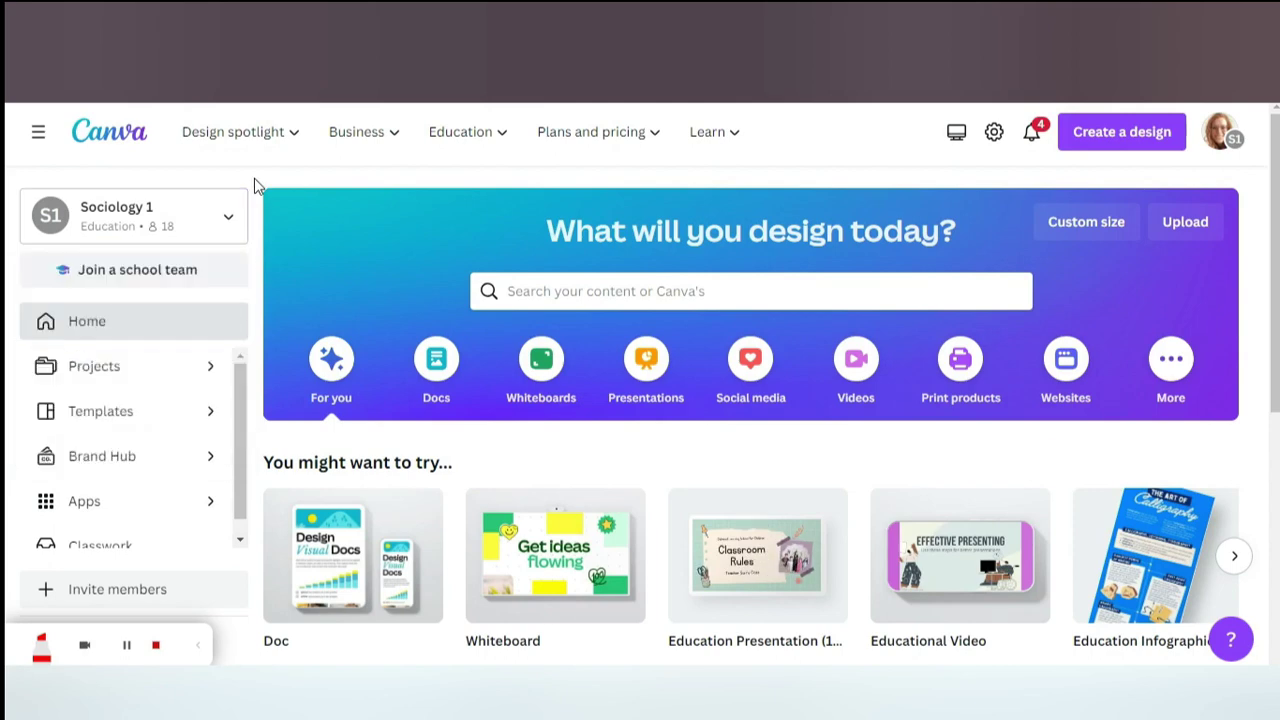
- Review the class Groups settings and Create a group form, then open the demo assignment
left_click(126, 645)
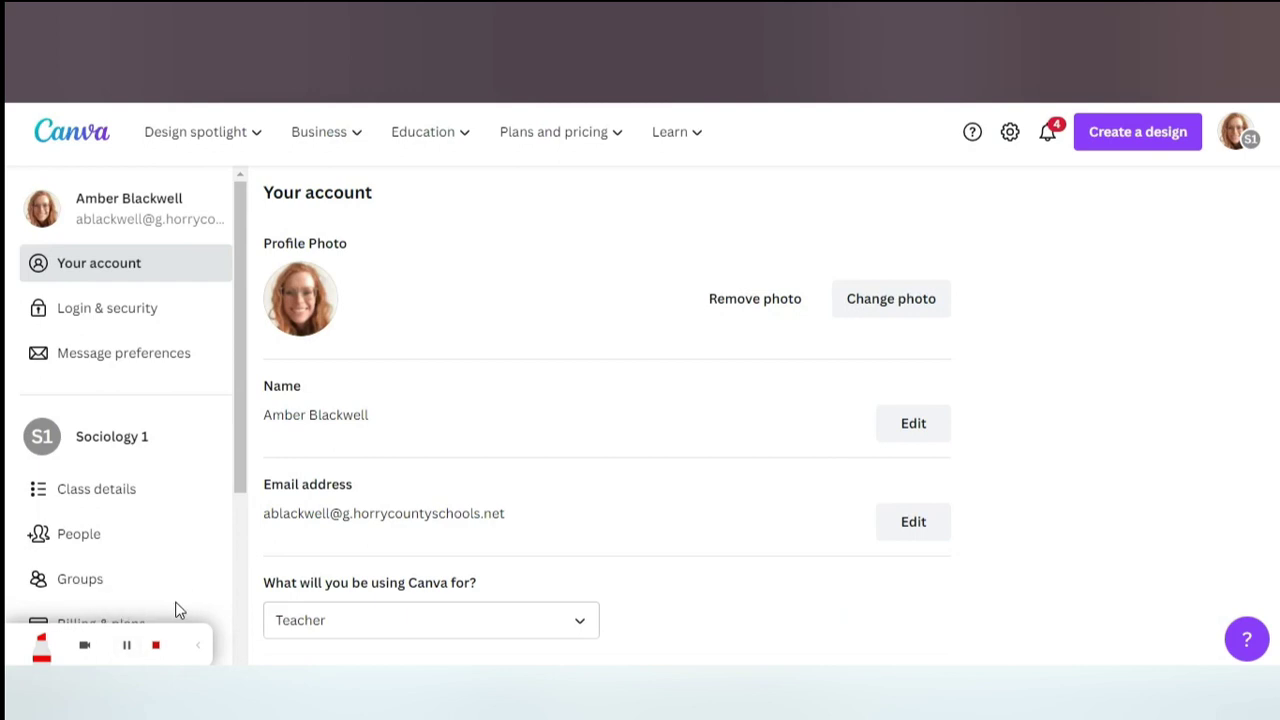
scroll(90, 510, "down", 1)
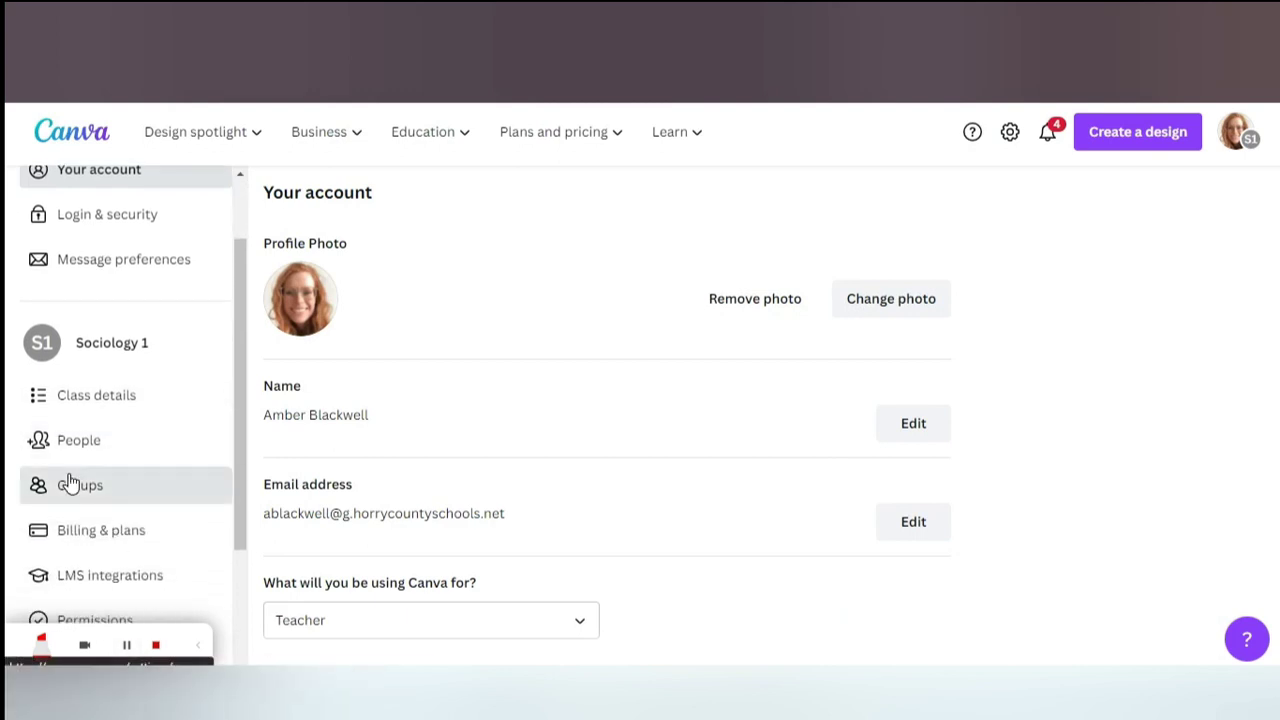
left_click(71, 484)
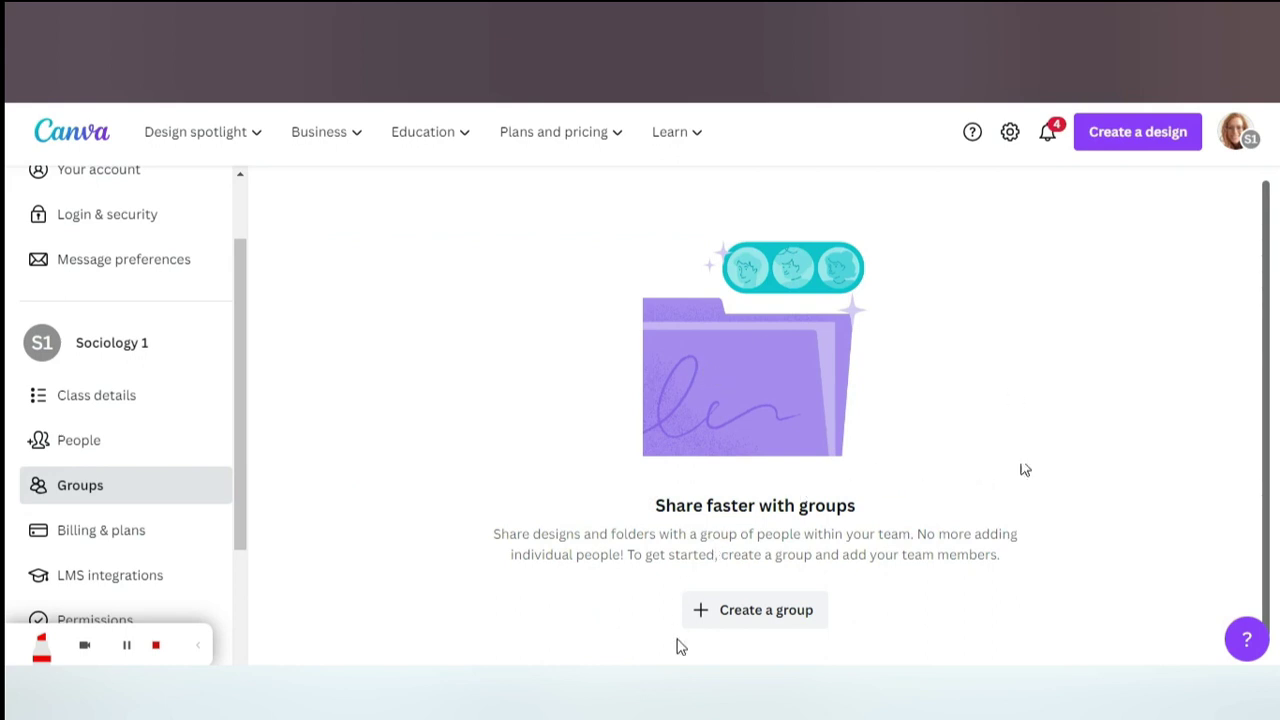
left_click(757, 624)
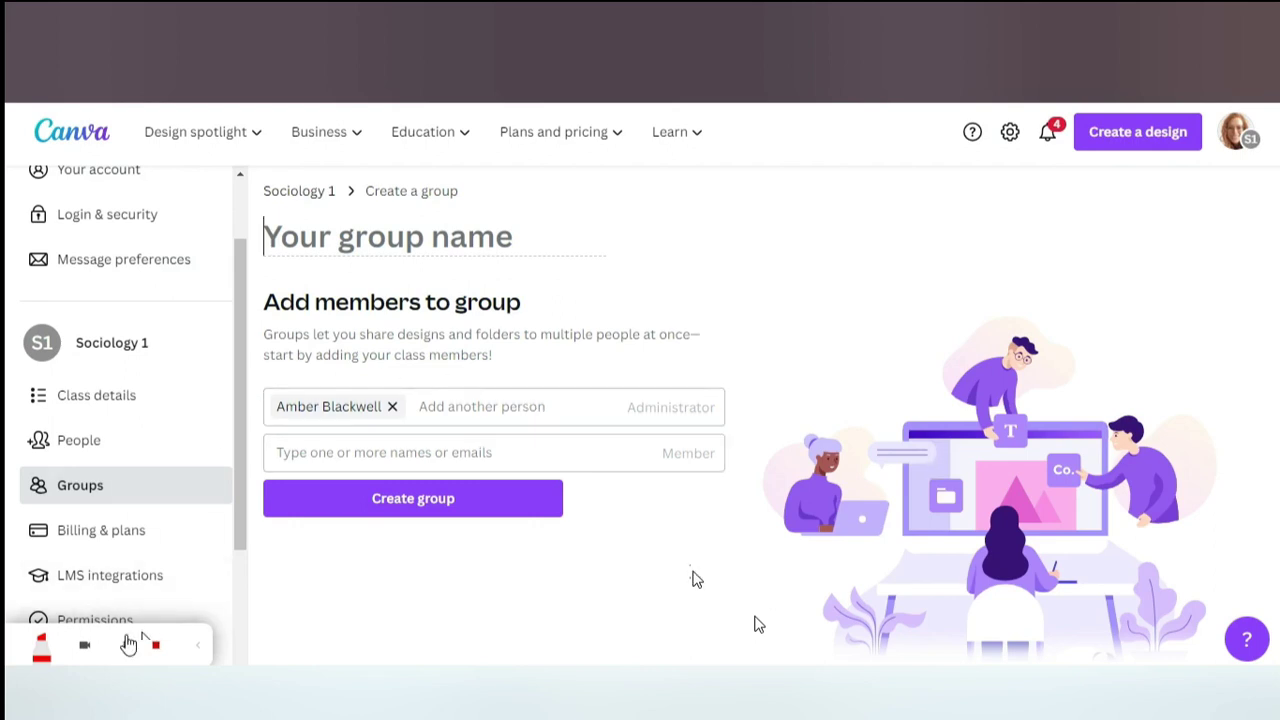
left_click(124, 648)
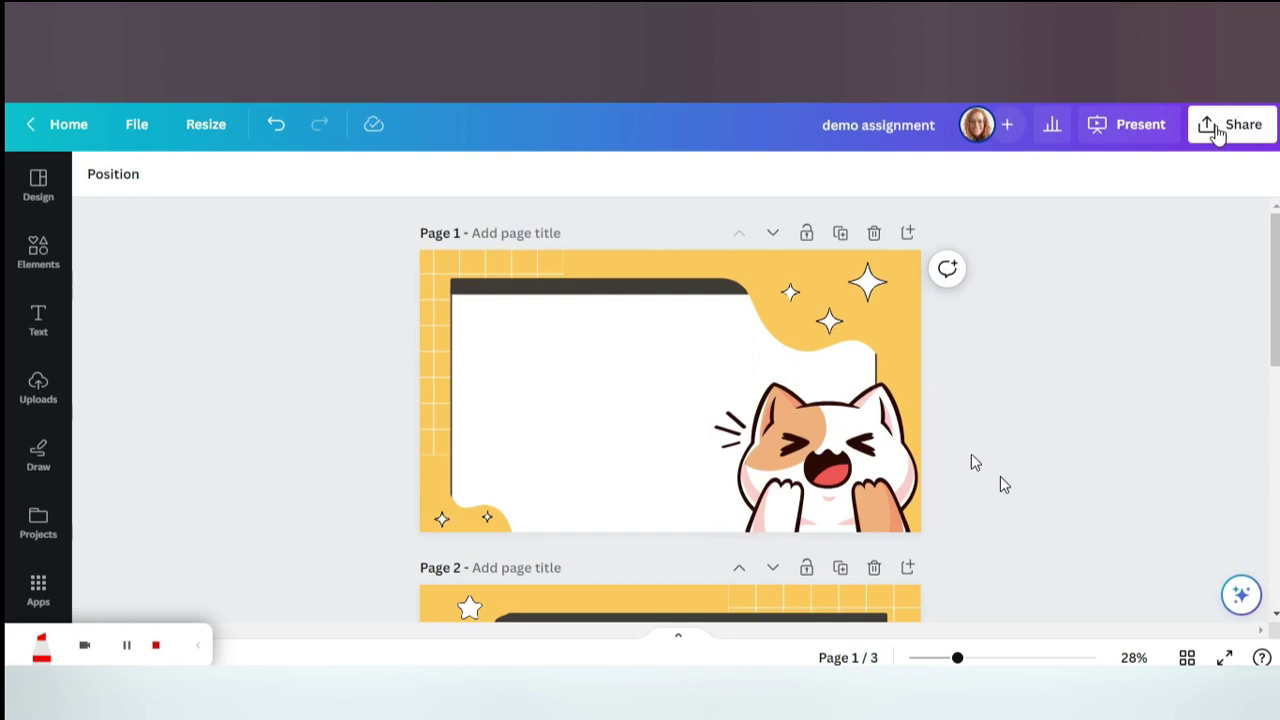
- Share the design as an assignment submitted in Canva, as a new design per student
left_click(1215, 132)
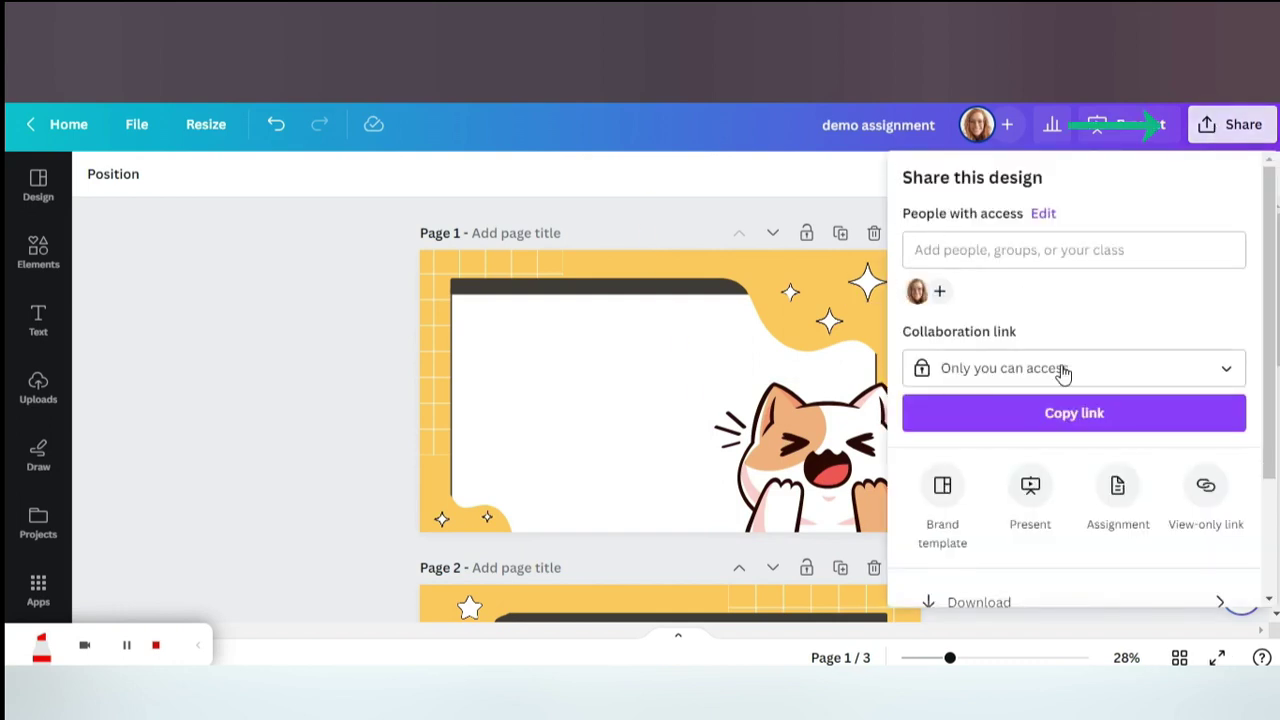
left_click(1118, 488)
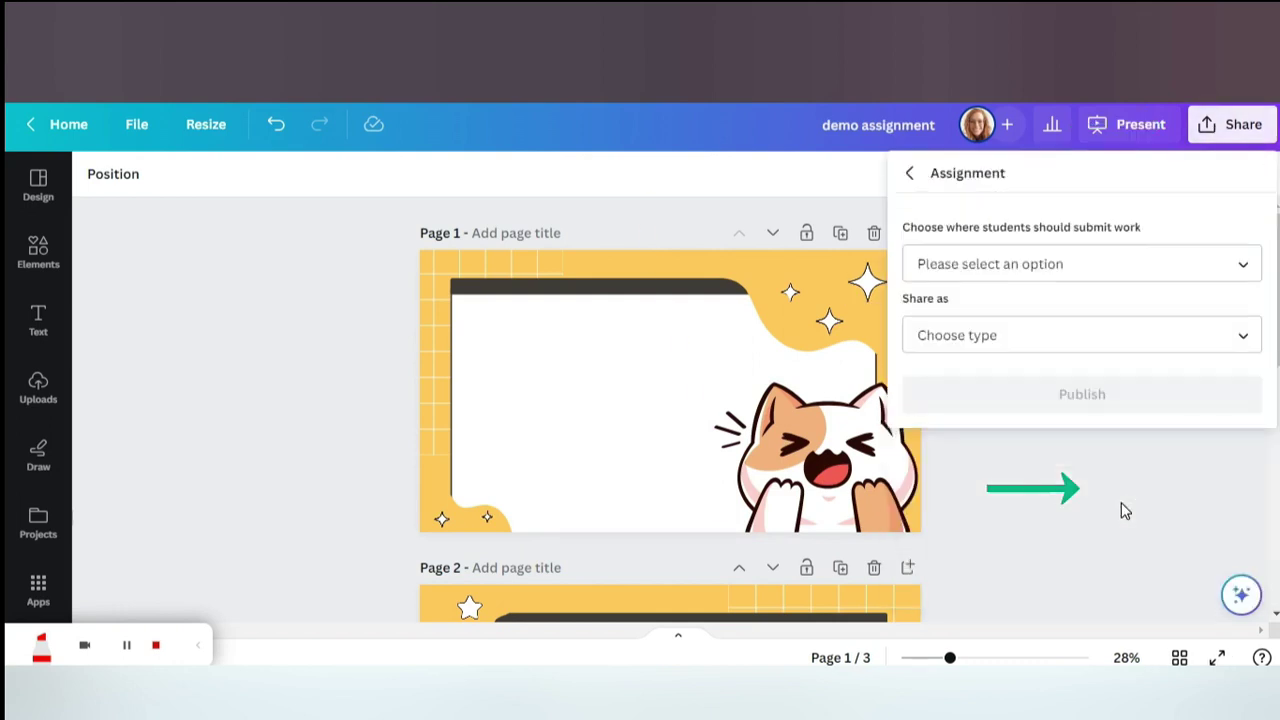
left_click(1040, 264)
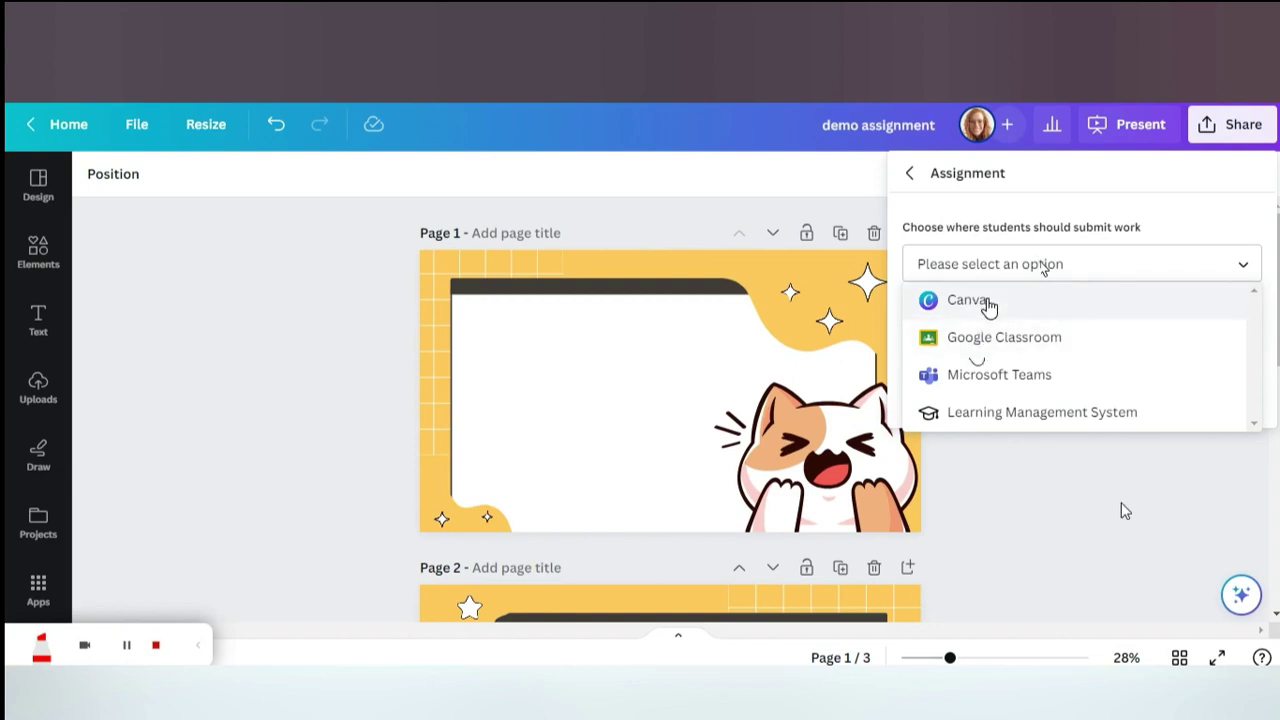
left_click(986, 303)
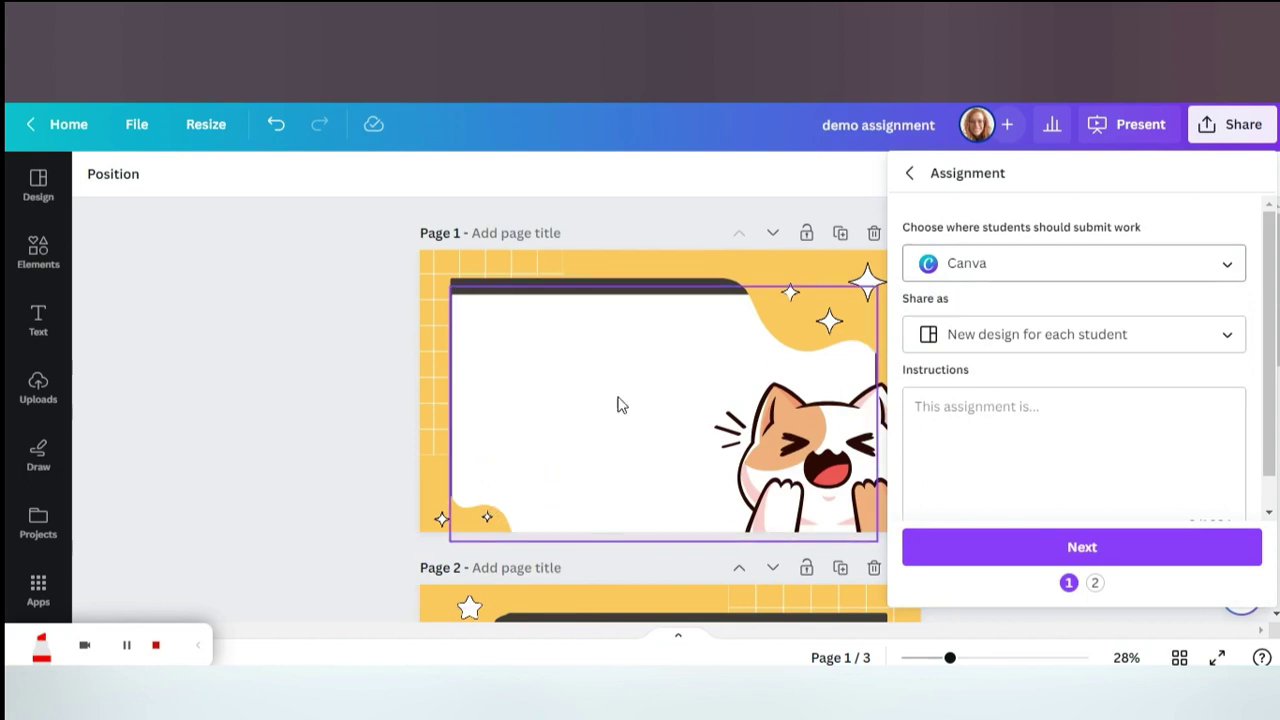
left_click(1020, 400)
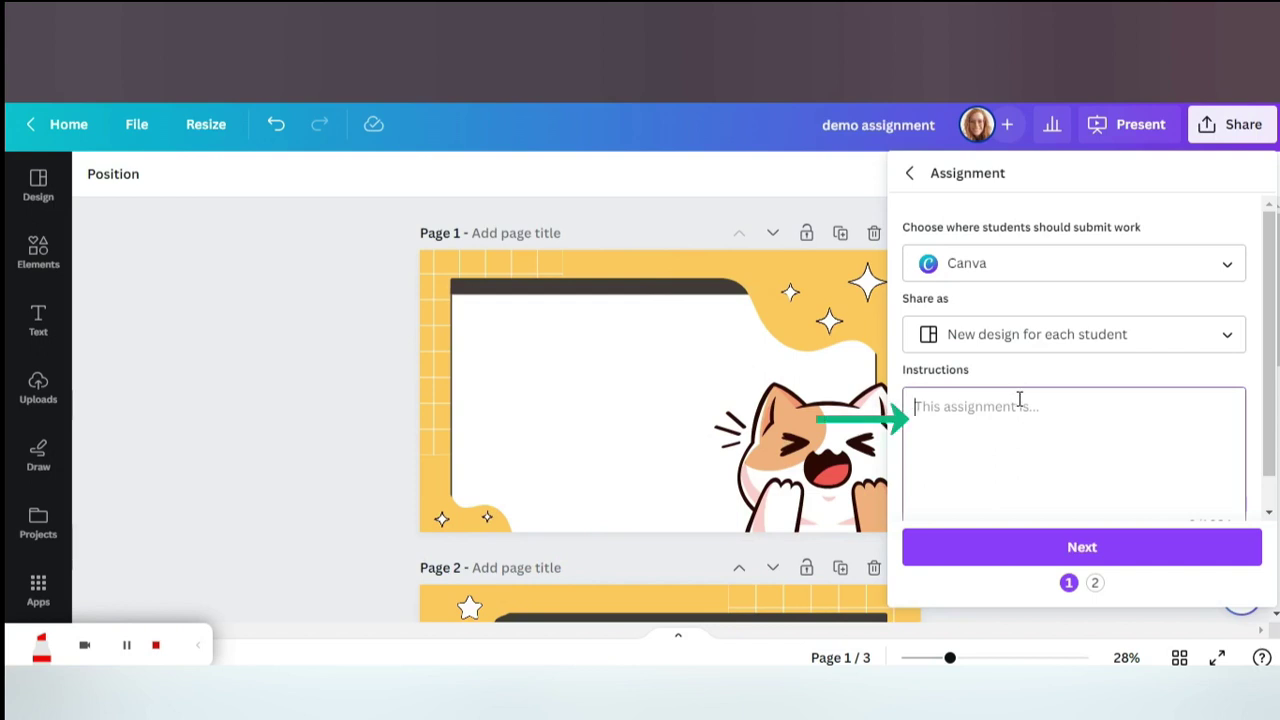
left_click(1086, 546)
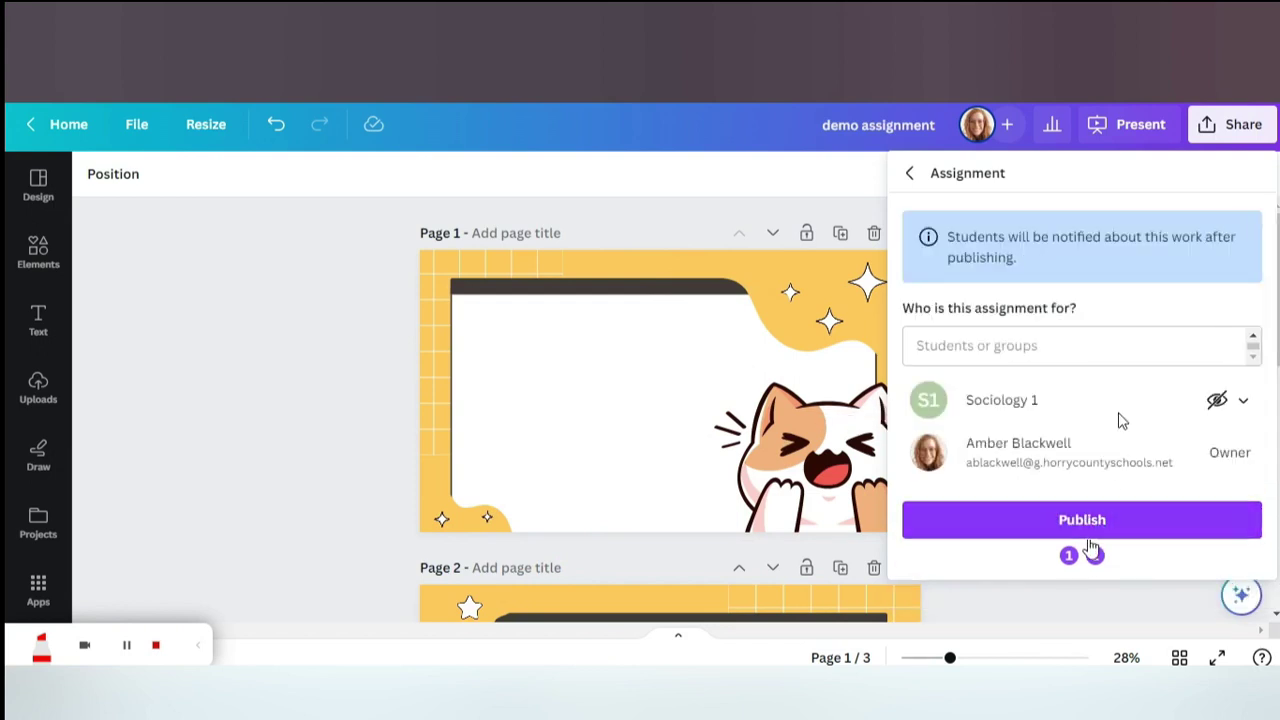
- Keep Sociology 1 as Not shared and publish the assignment to the class
left_click(1117, 345)
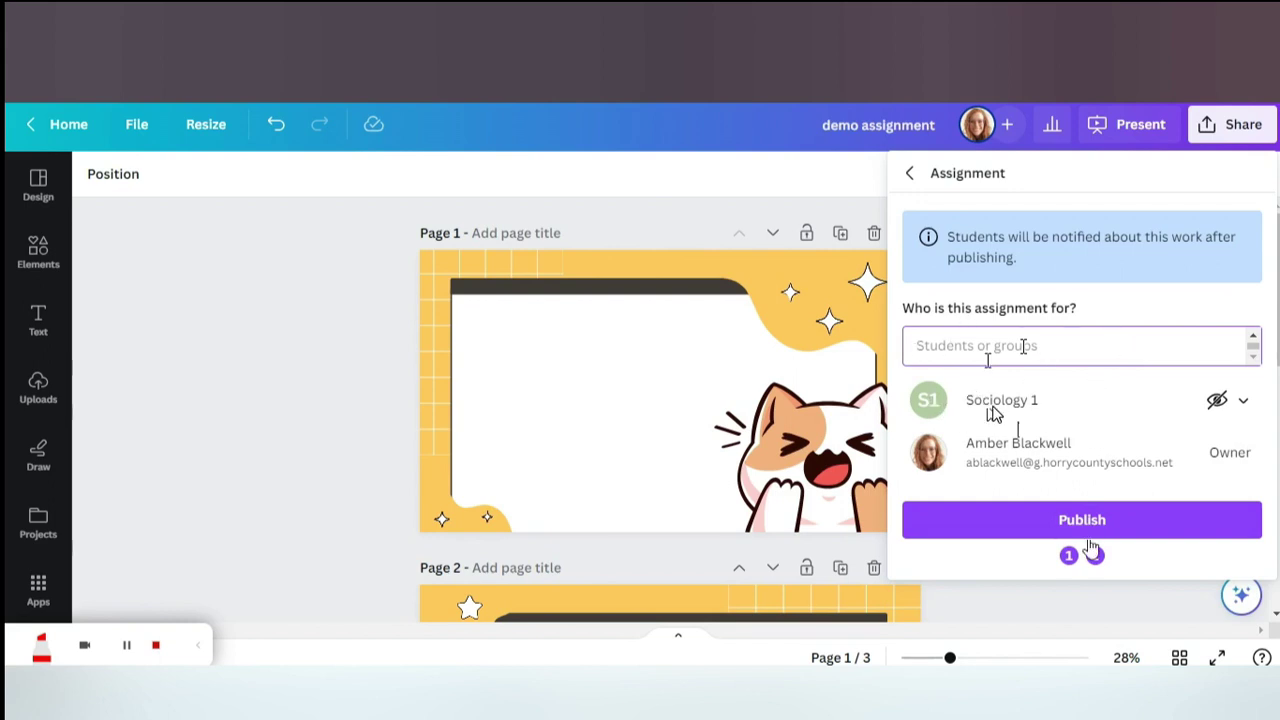
left_click(1243, 401)
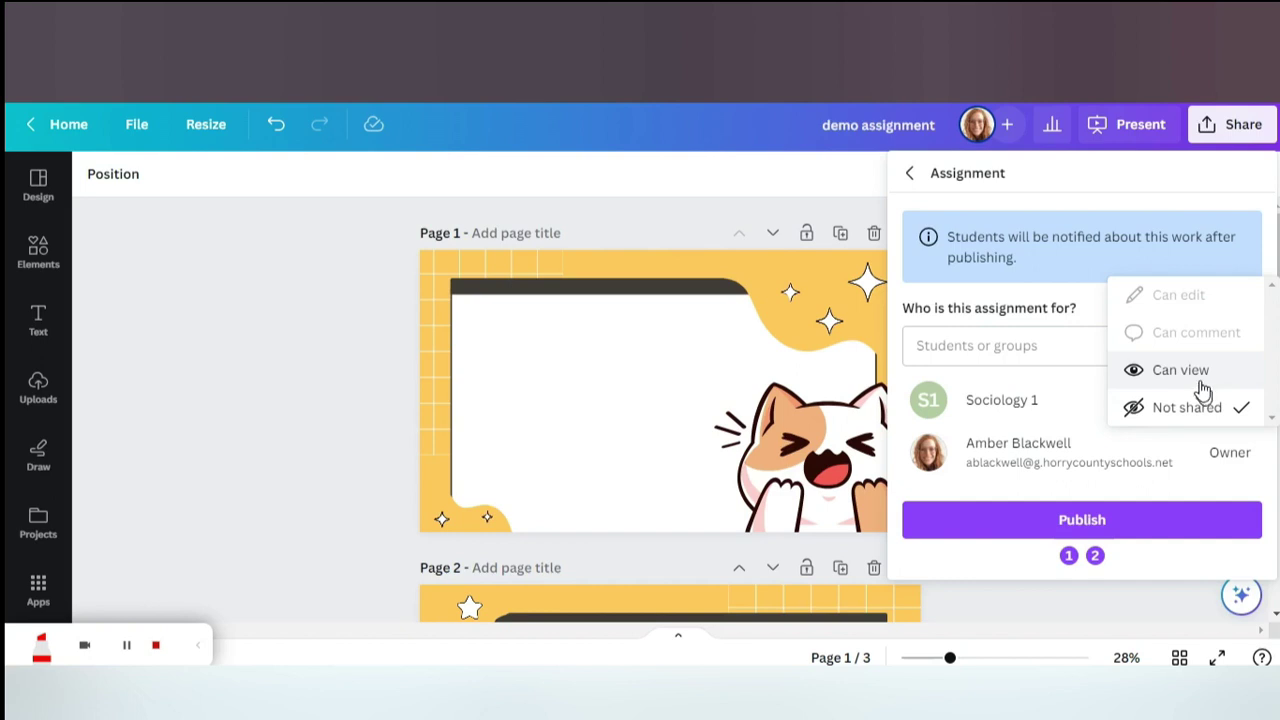
left_click(1166, 416)
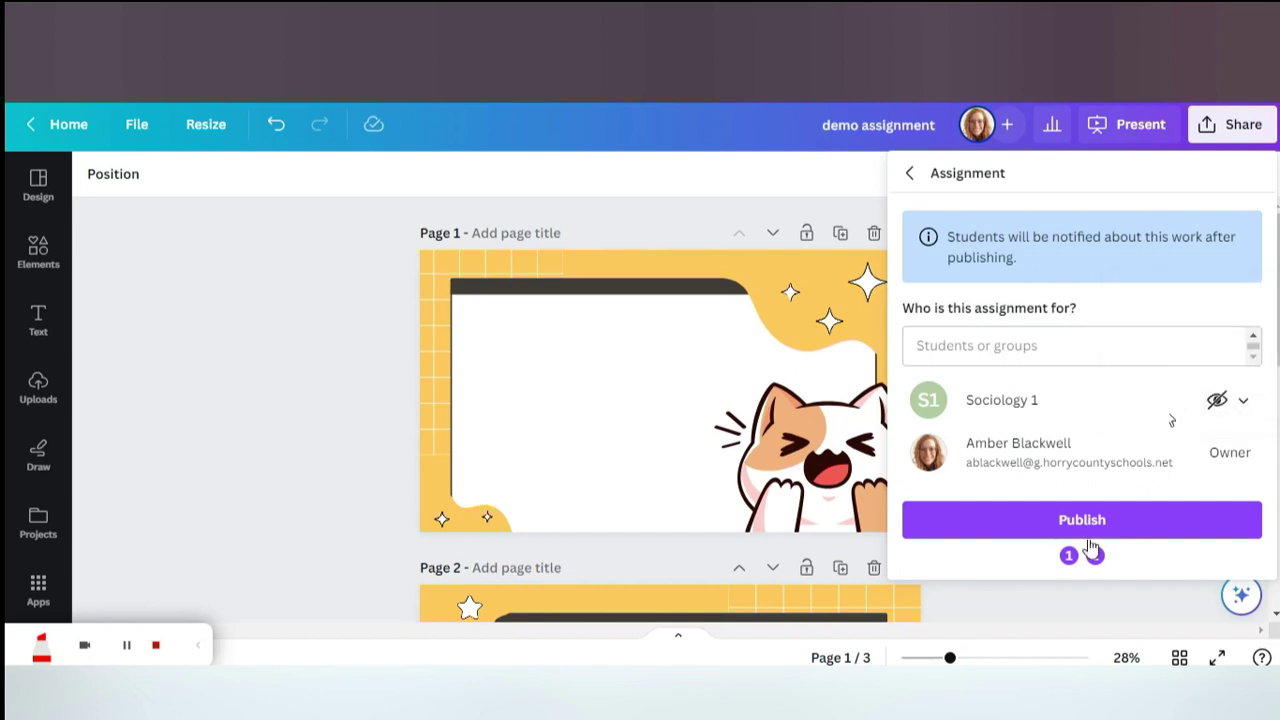
left_click(1186, 521)
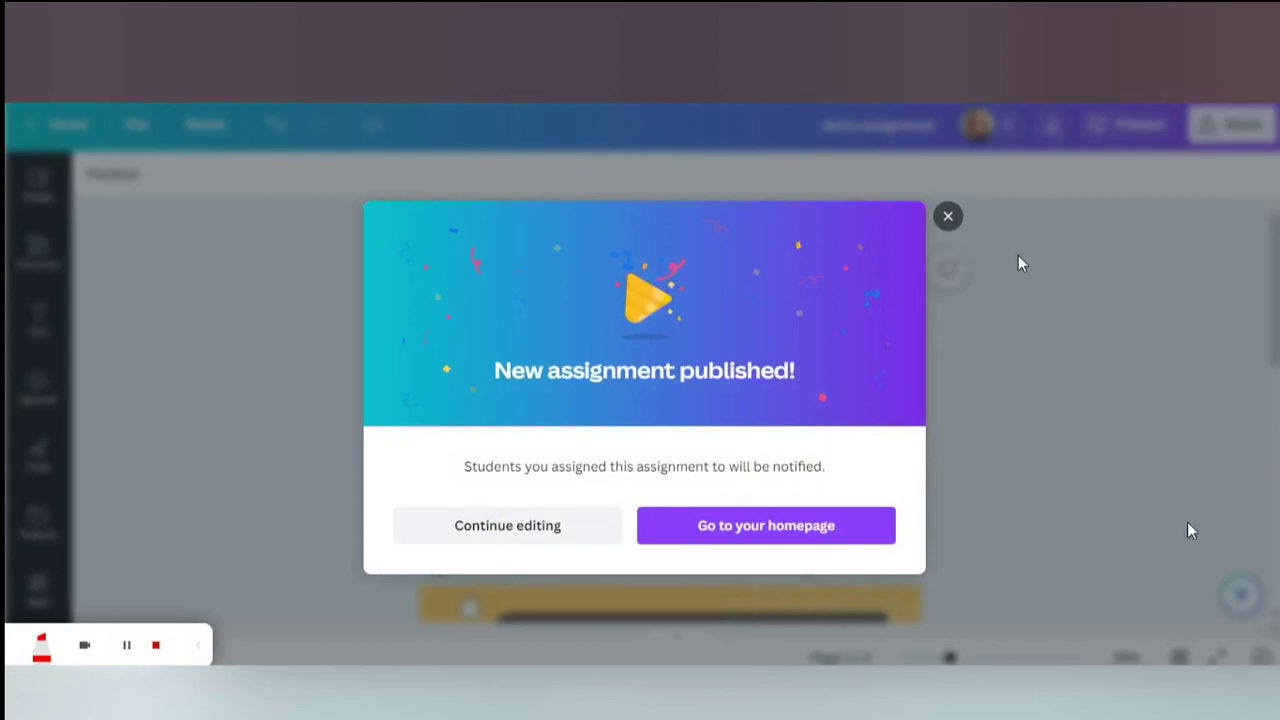
- Leave the published-assignment dialog for the Sociology 1 class home page
left_click(760, 523)
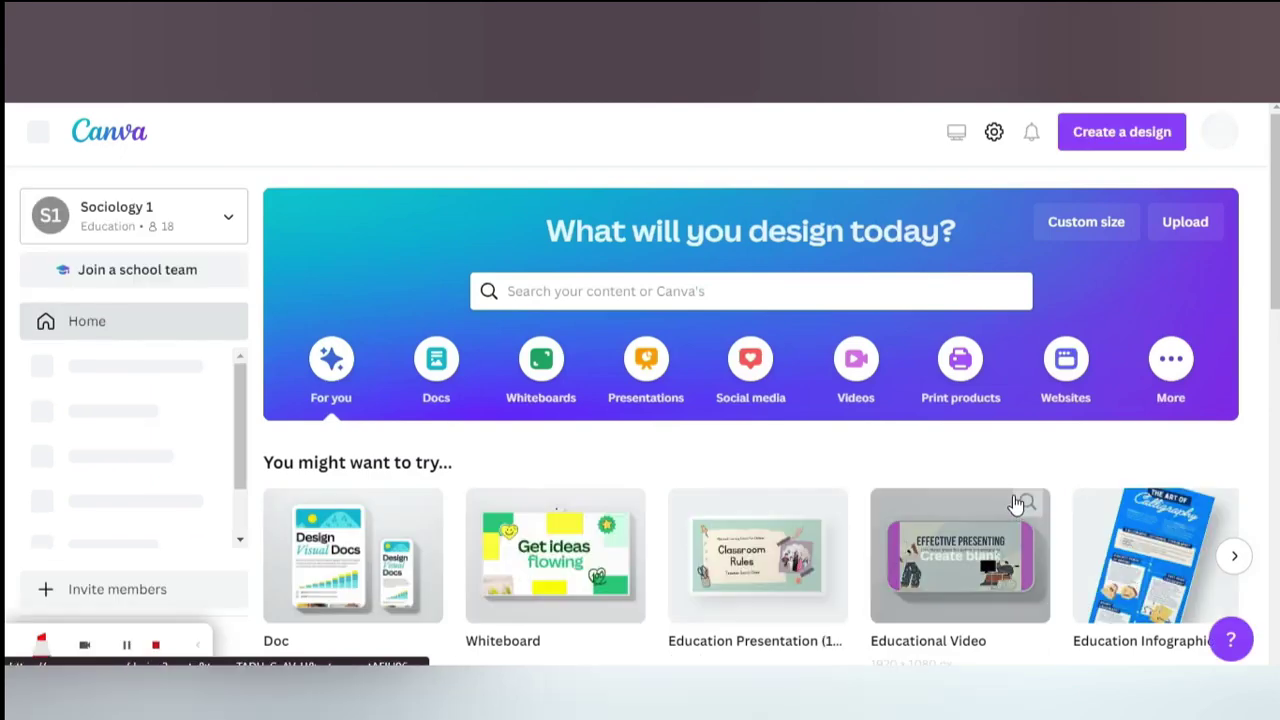
scroll(183, 482, "down", 1)
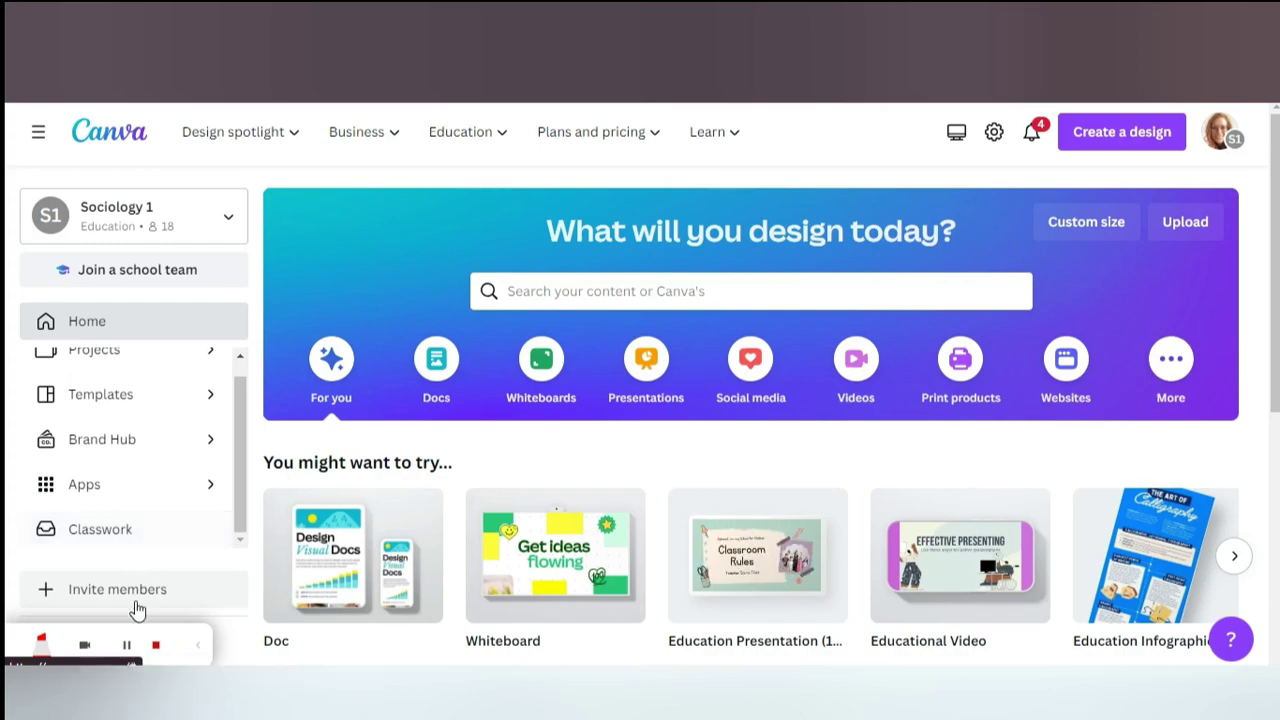
left_click(127, 645)
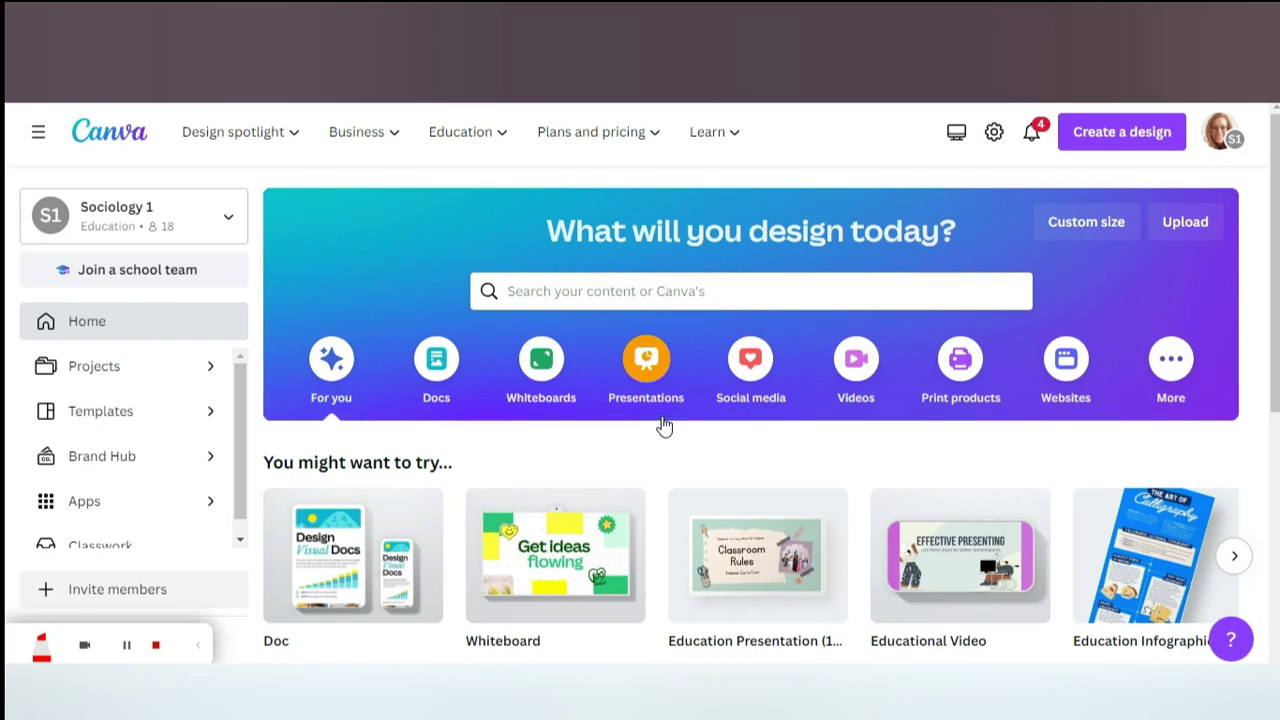
- Search the templates for 'infographic'
left_click(688, 290)
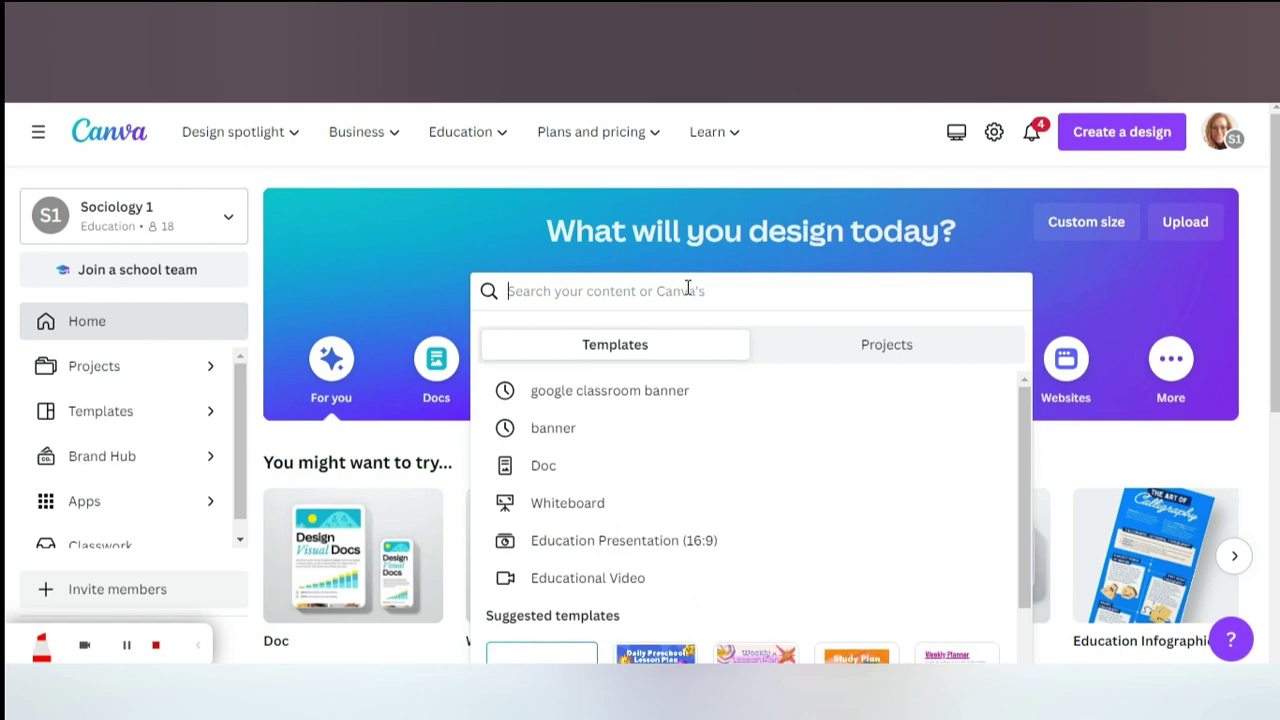
type("in")
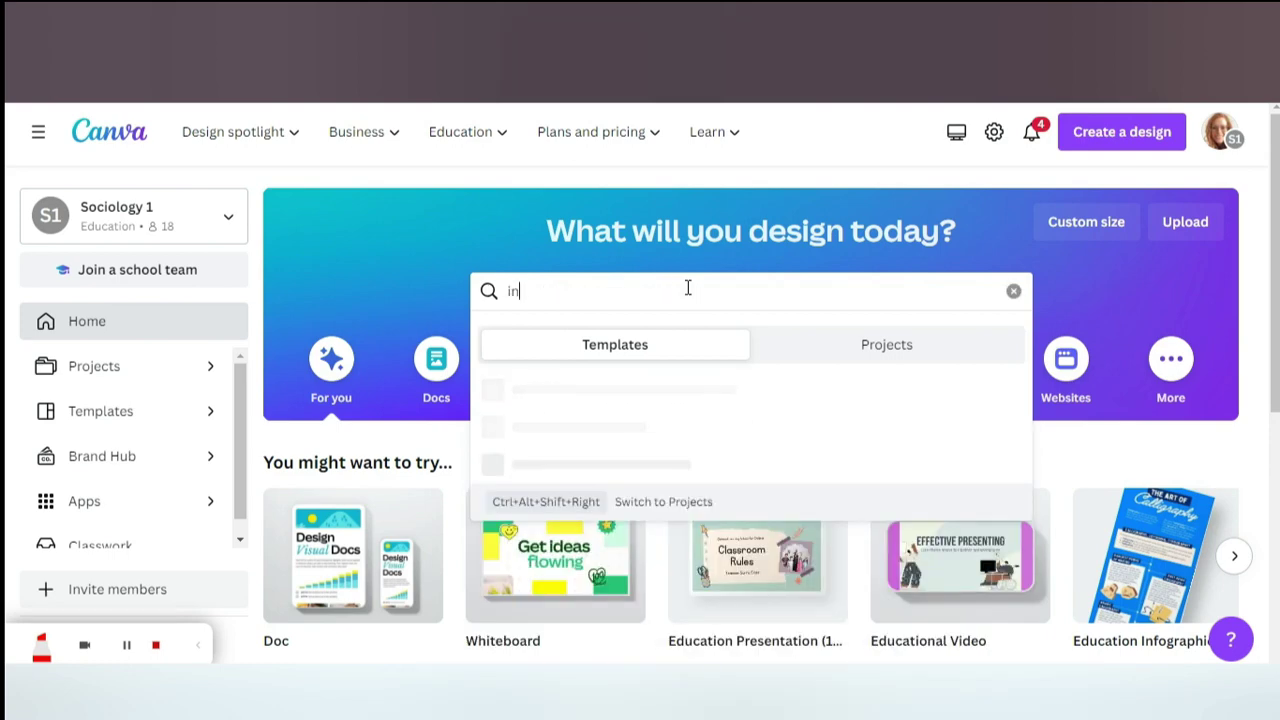
type("fographi")
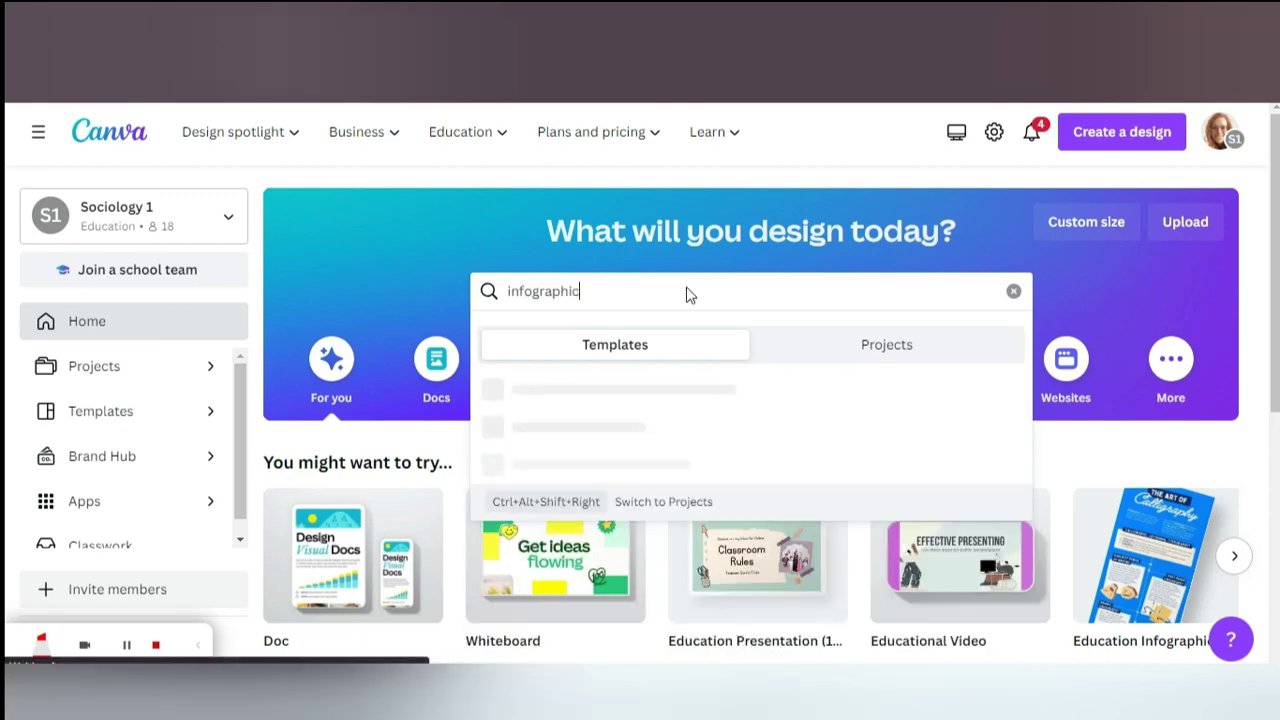
type("c")
key("Return")
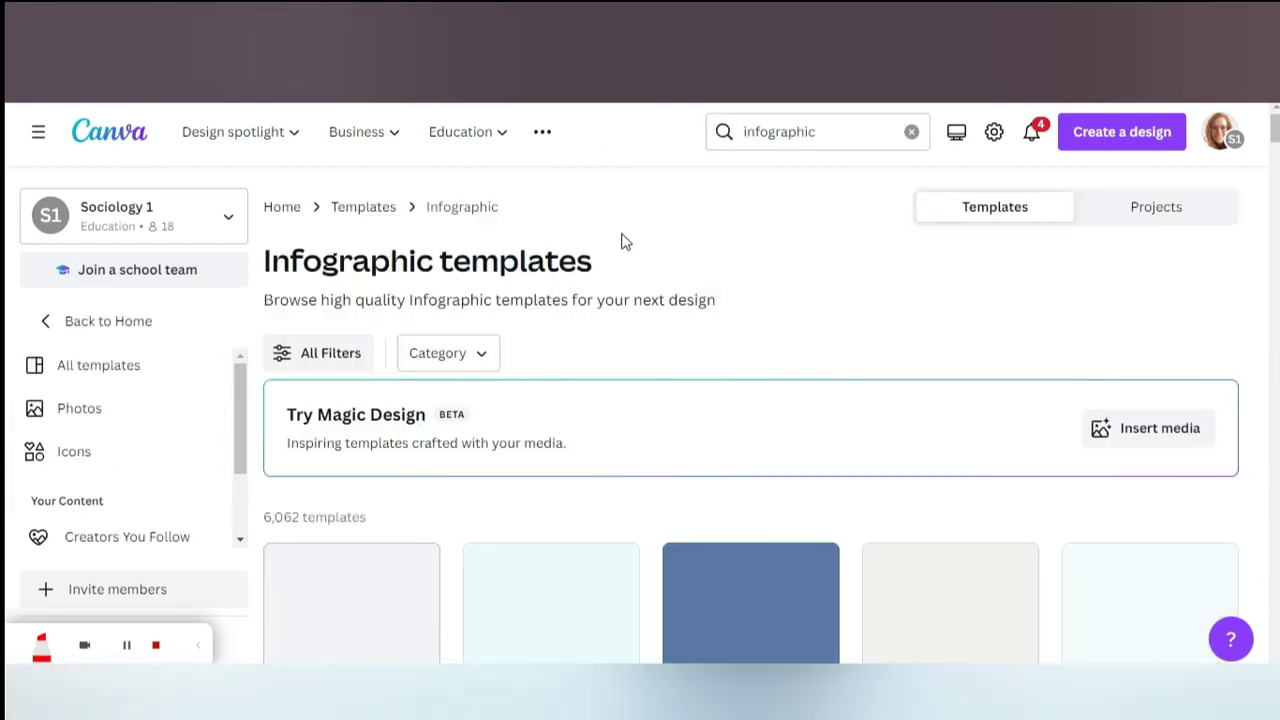
- Preview the Blue Minimalist Illustrated Facts About Ocean Infographic template from the results
scroll(683, 333, "down", 2)
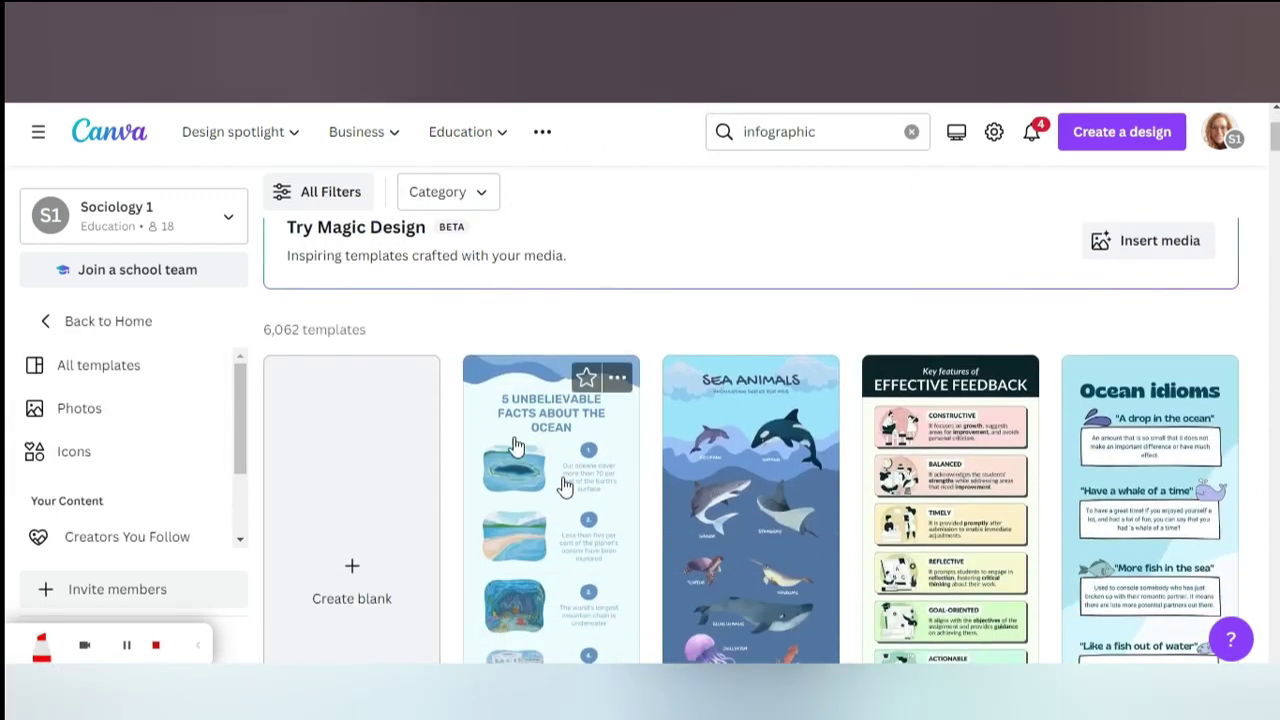
scroll(584, 470, "down", 2)
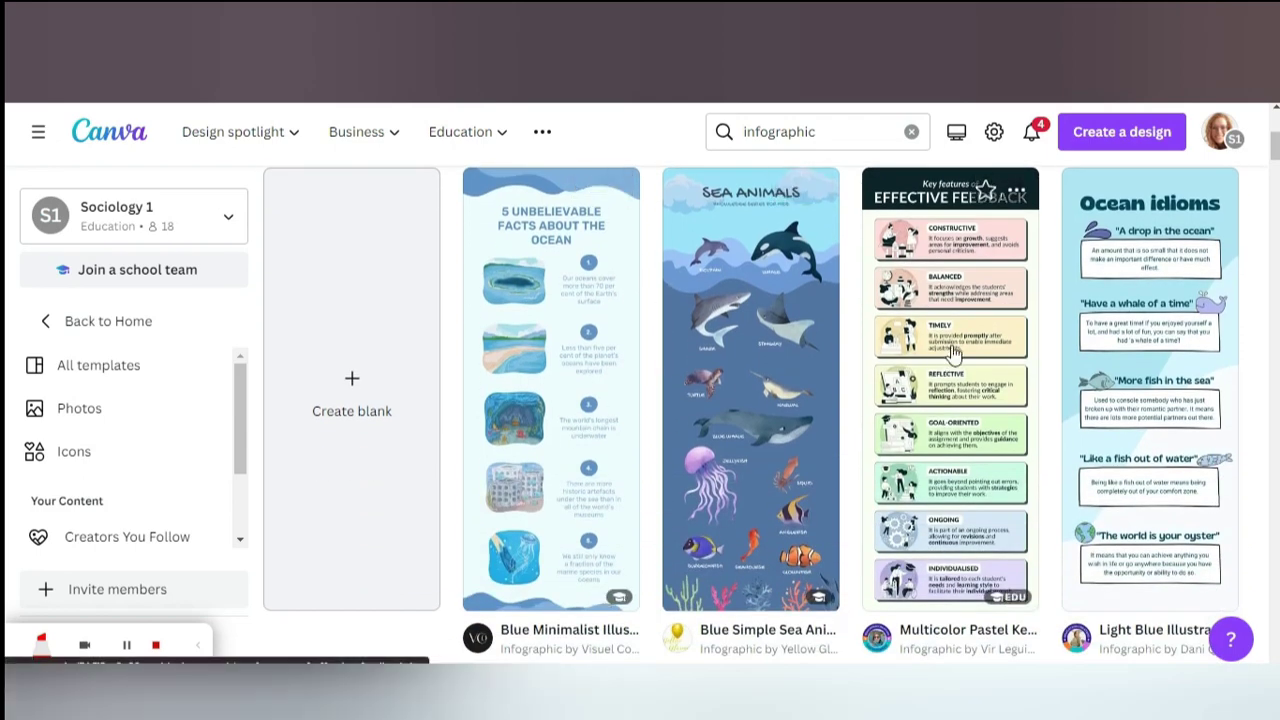
scroll(955, 352, "down", 3)
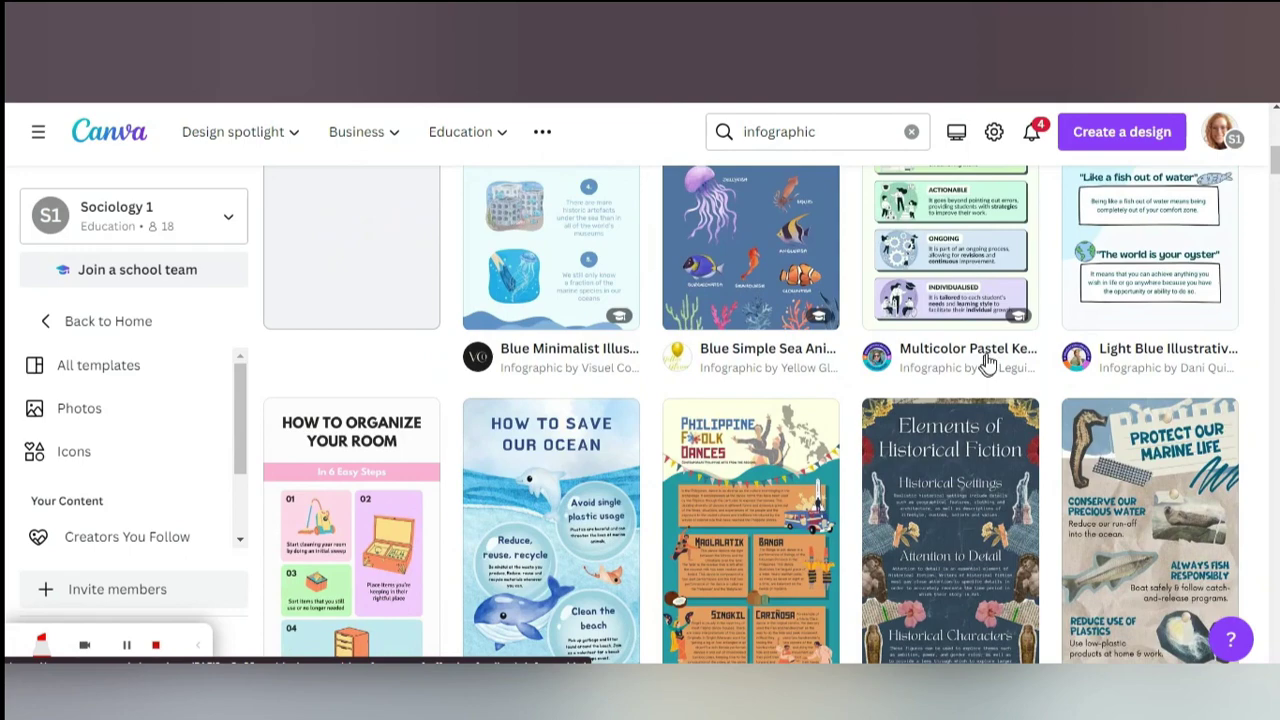
scroll(985, 362, "up", 3)
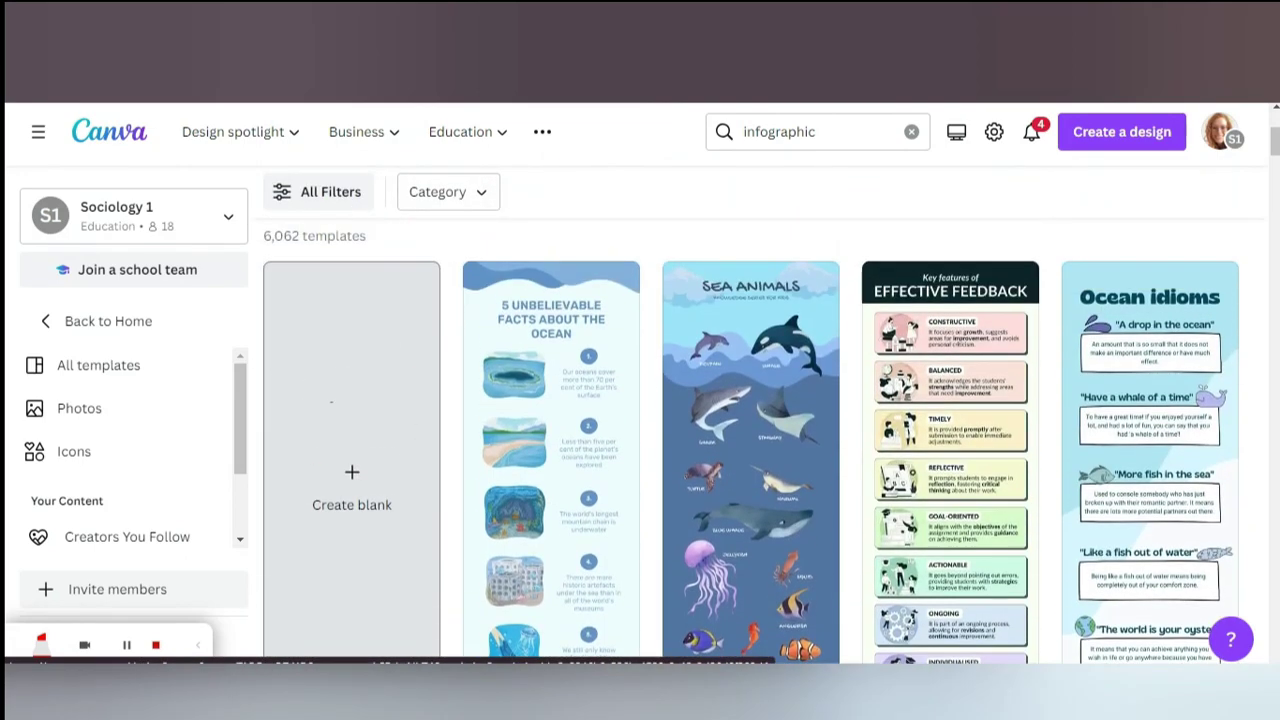
left_click(607, 410)
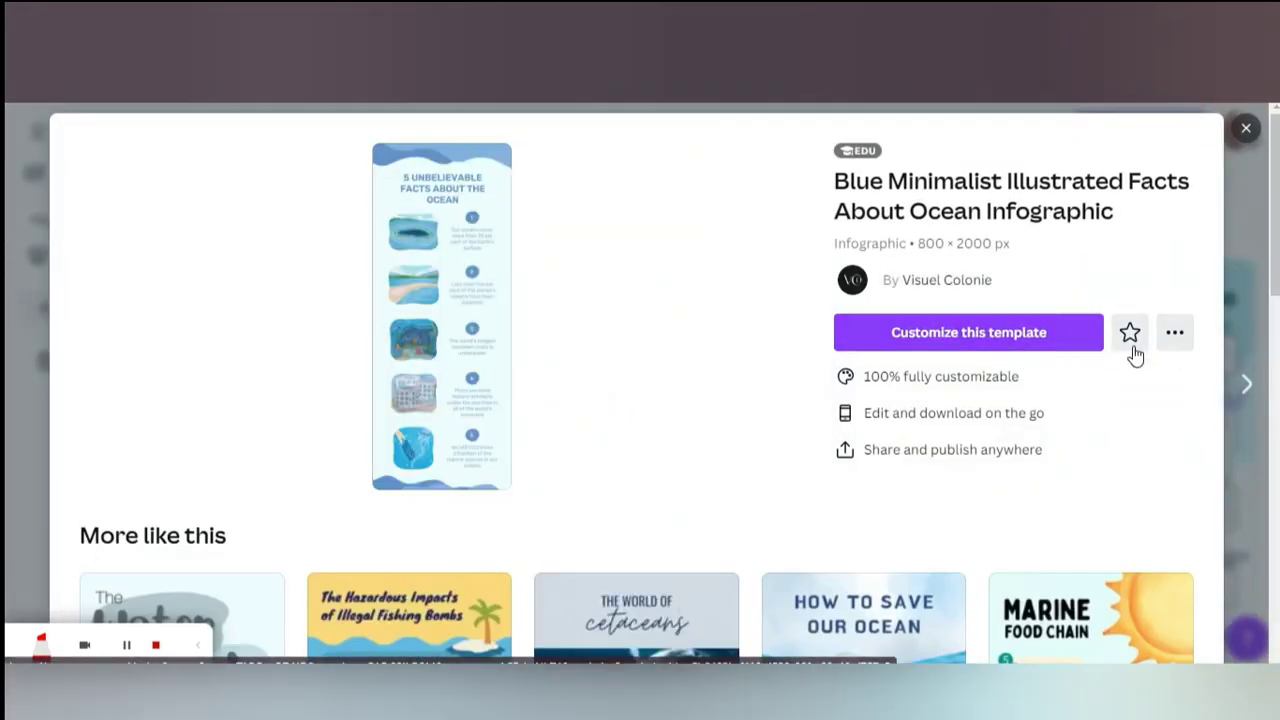
- Open the ocean infographic template in the editor and zoom in on it
left_click(1174, 335)
left_click(1174, 337)
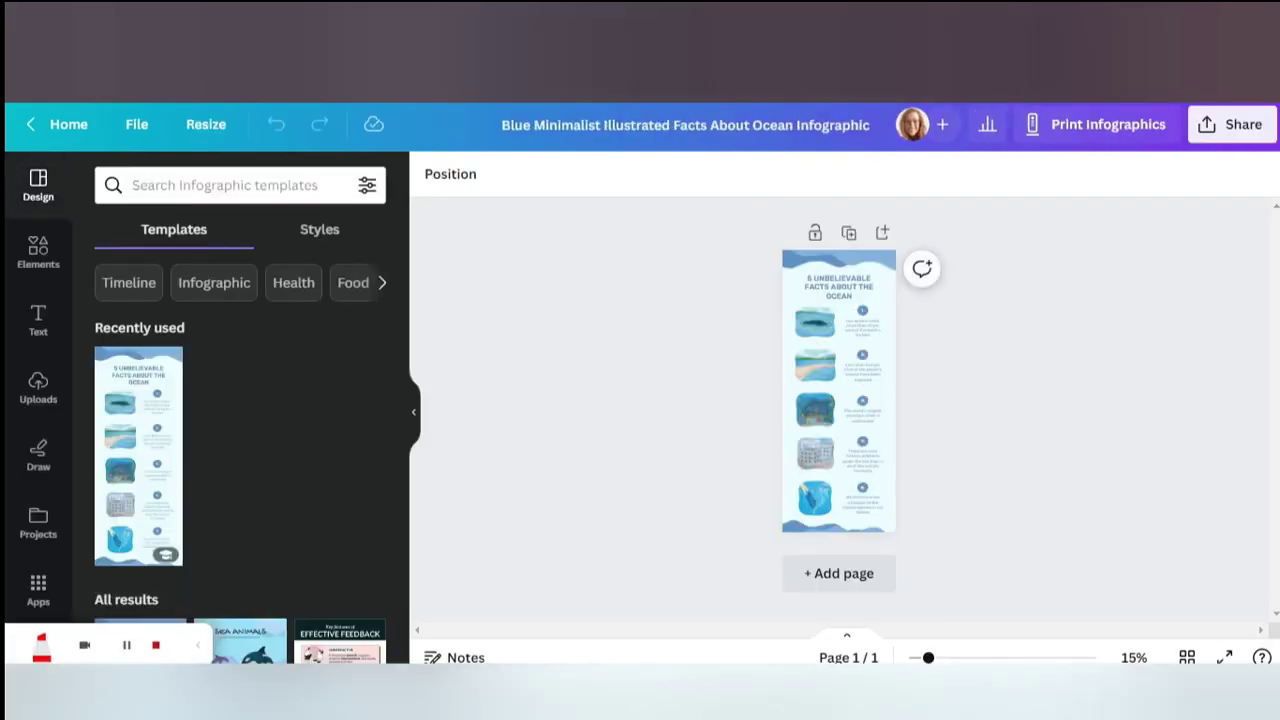
left_click_drag(960, 658, 993, 658)
scroll(1006, 557, "up", 5)
scroll(888, 318, "down", 1)
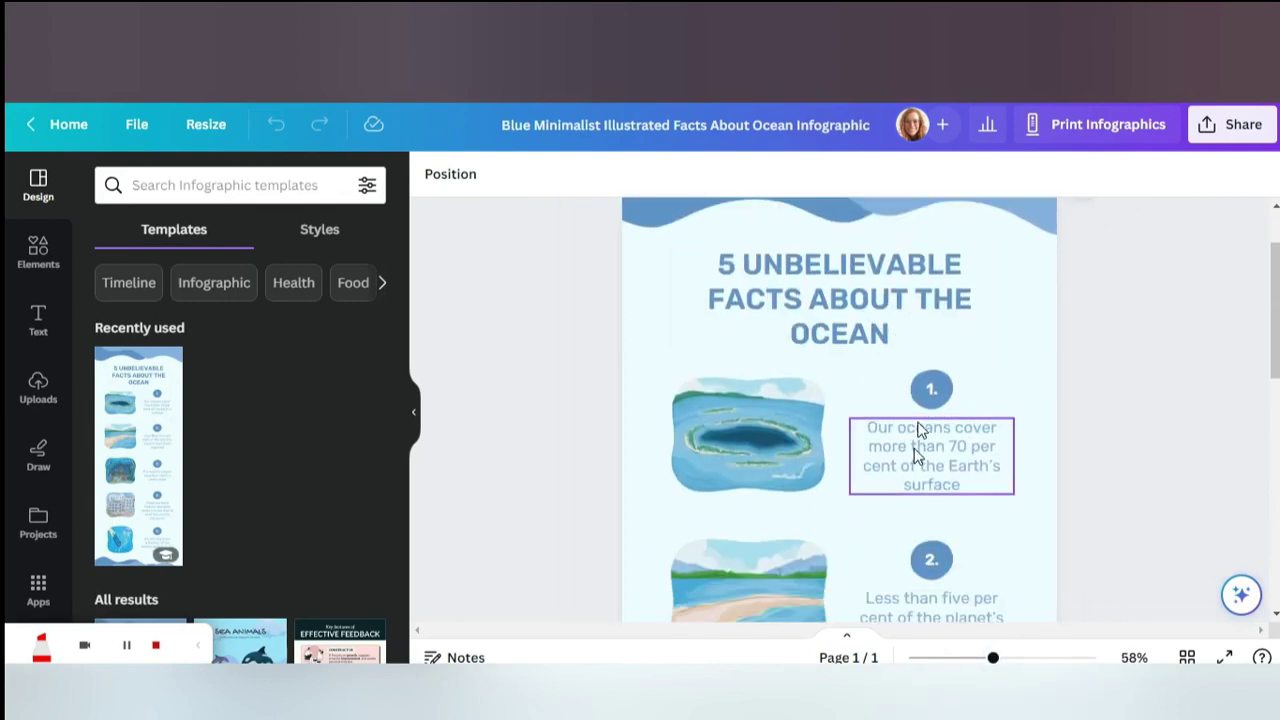
scroll(920, 450, "down", 1)
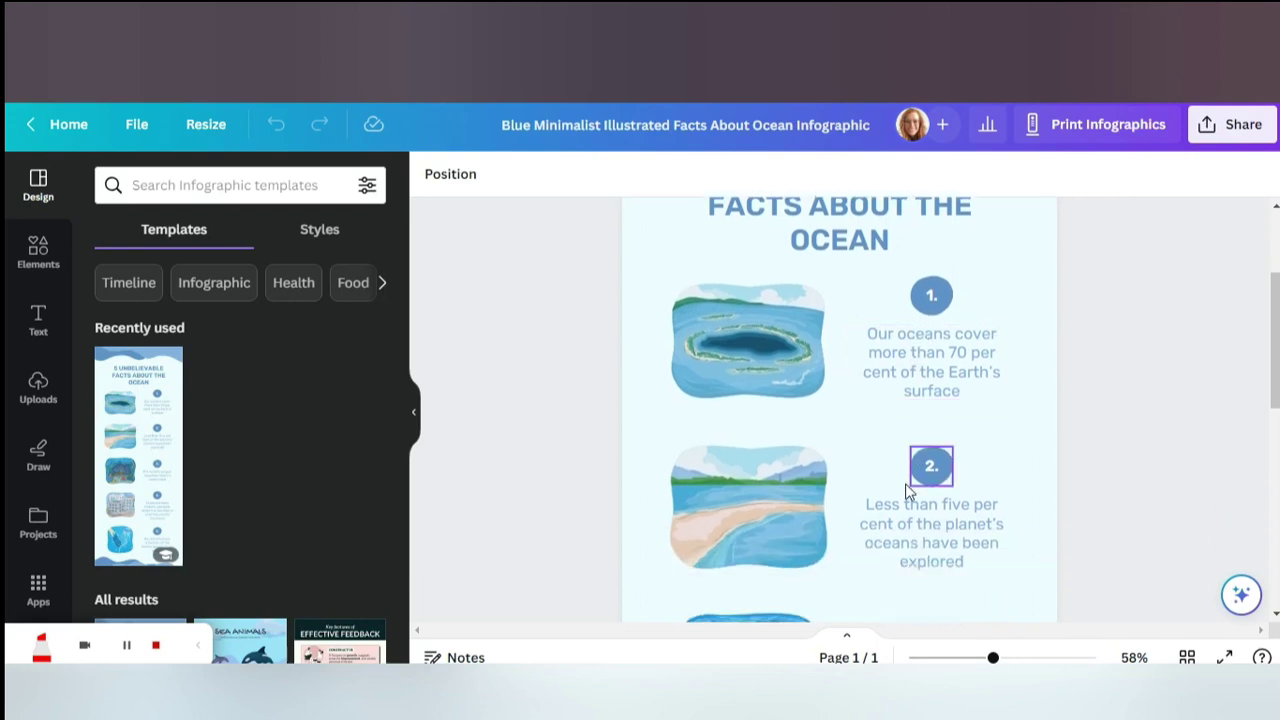
- Delete the first ocean image, then undo to restore it
left_click(812, 368)
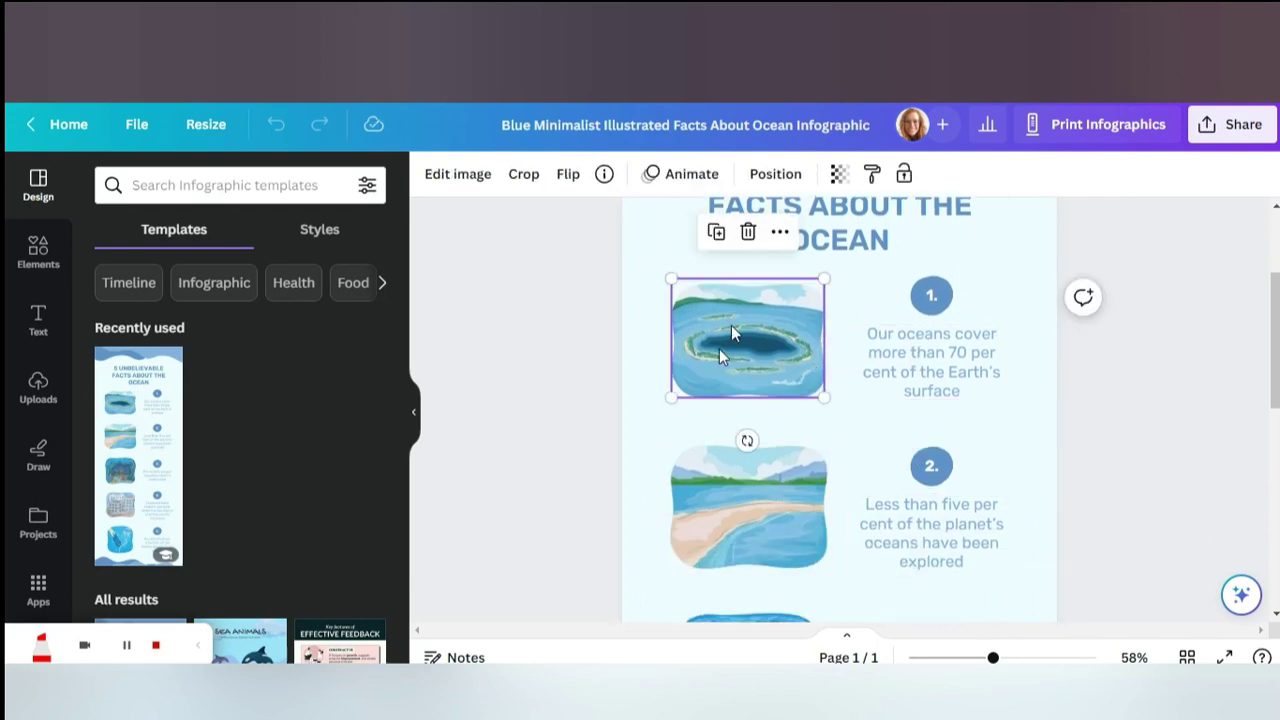
key("Delete")
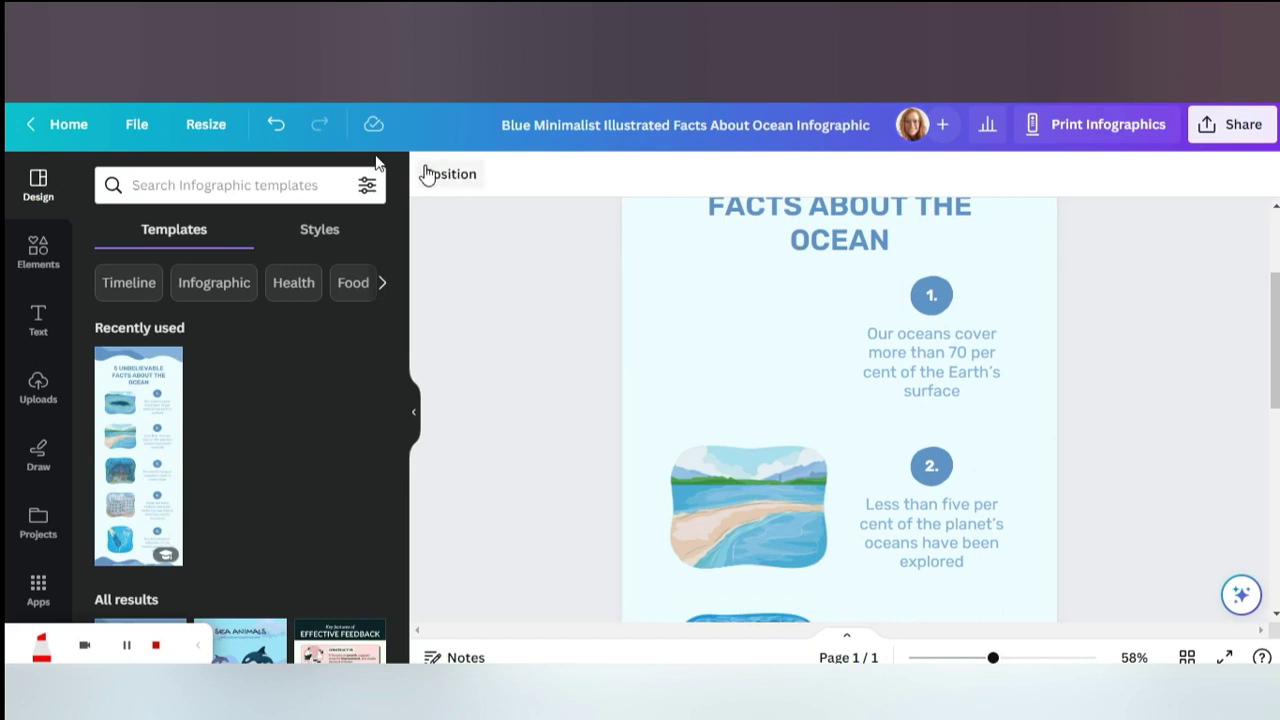
left_click(277, 124)
scroll(810, 390, "down", 1)
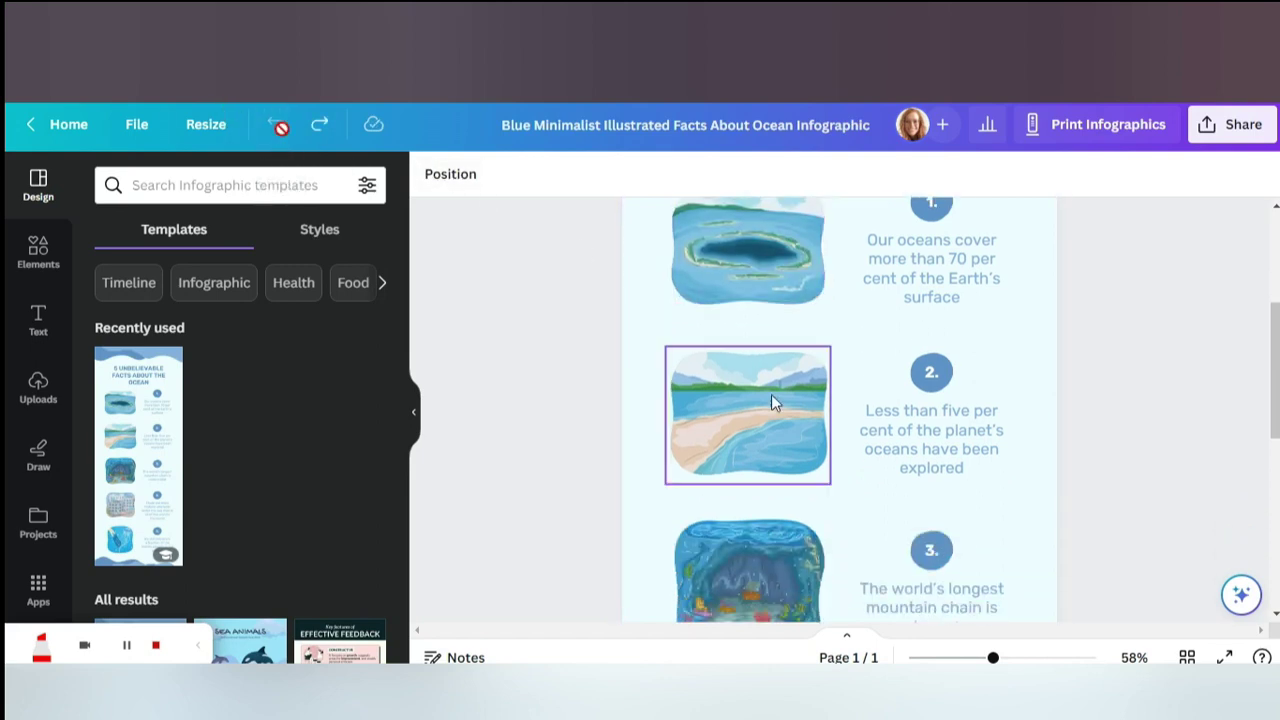
scroll(765, 504, "down", 3)
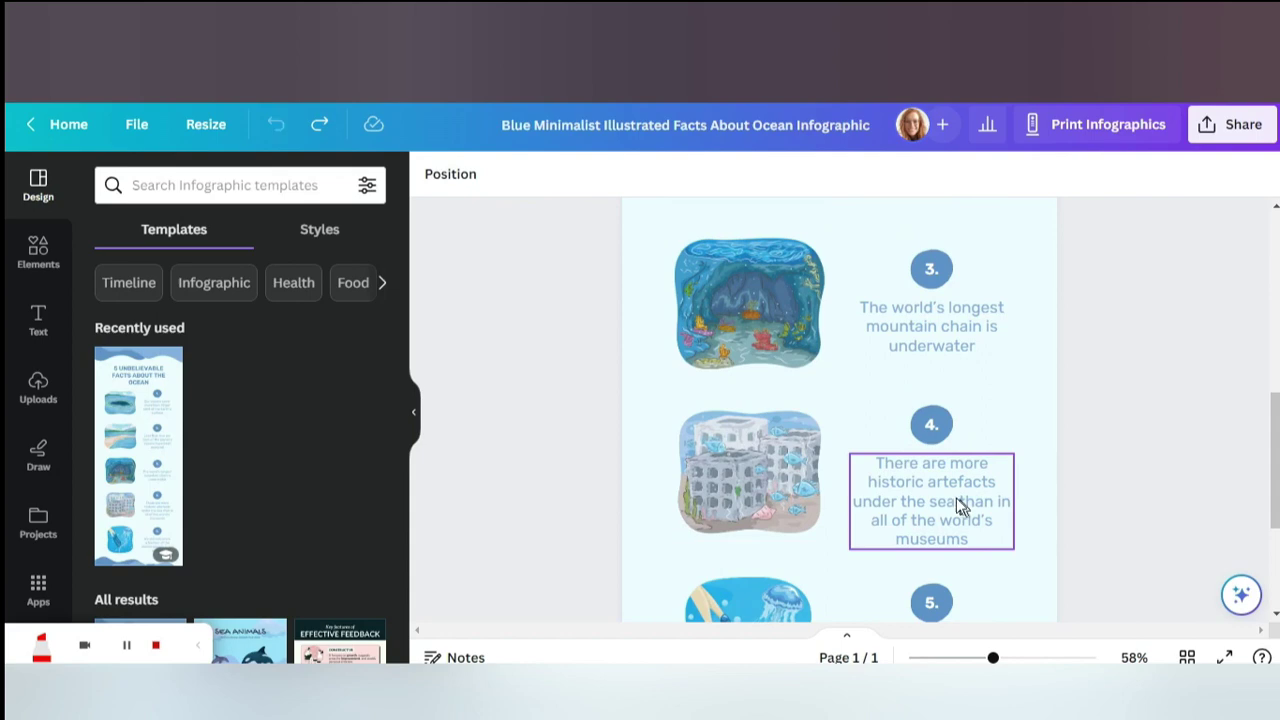
- Check the design's Share options and close them again
left_click(1232, 146)
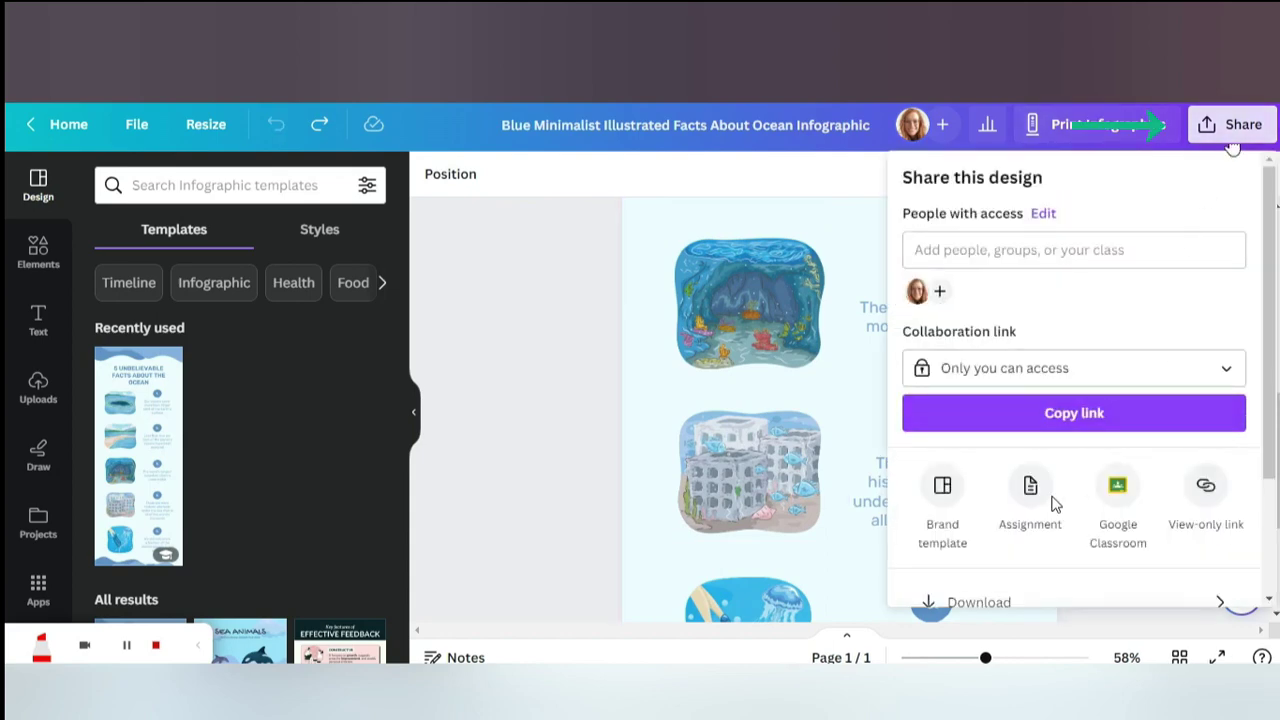
left_click(566, 389)
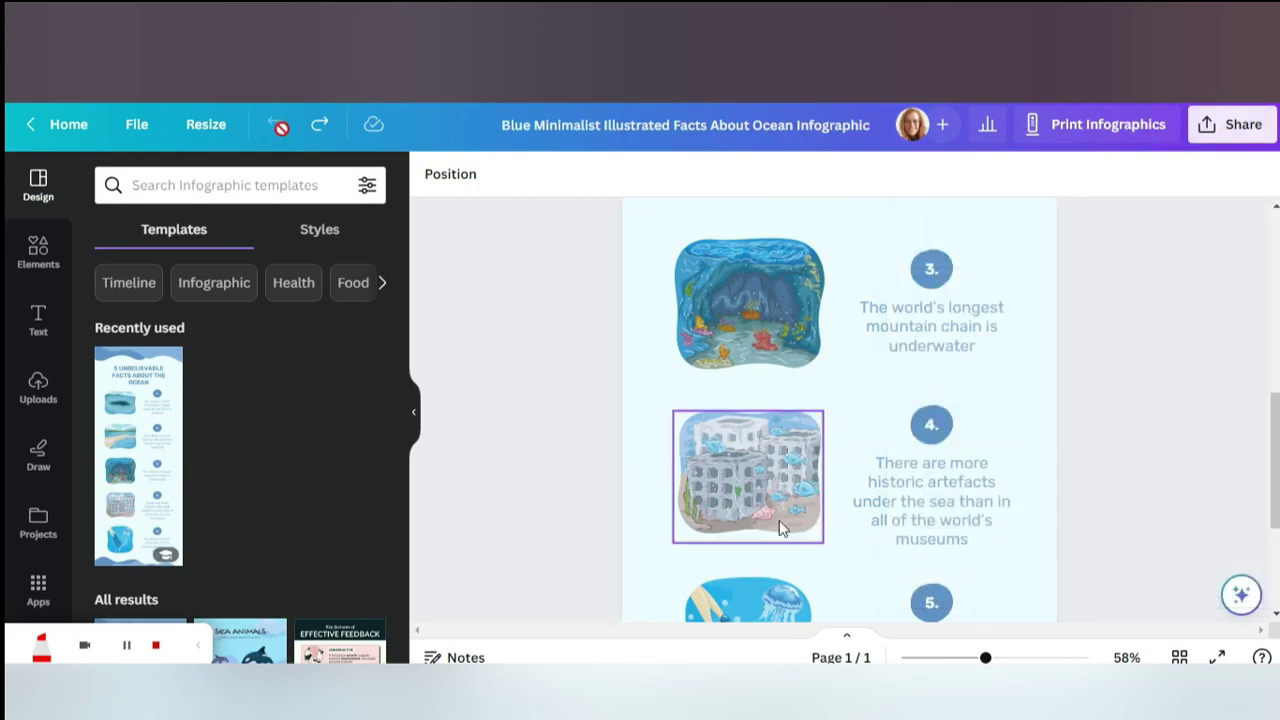
scroll(790, 516, "down", 3)
scroll(792, 516, "up", 5)
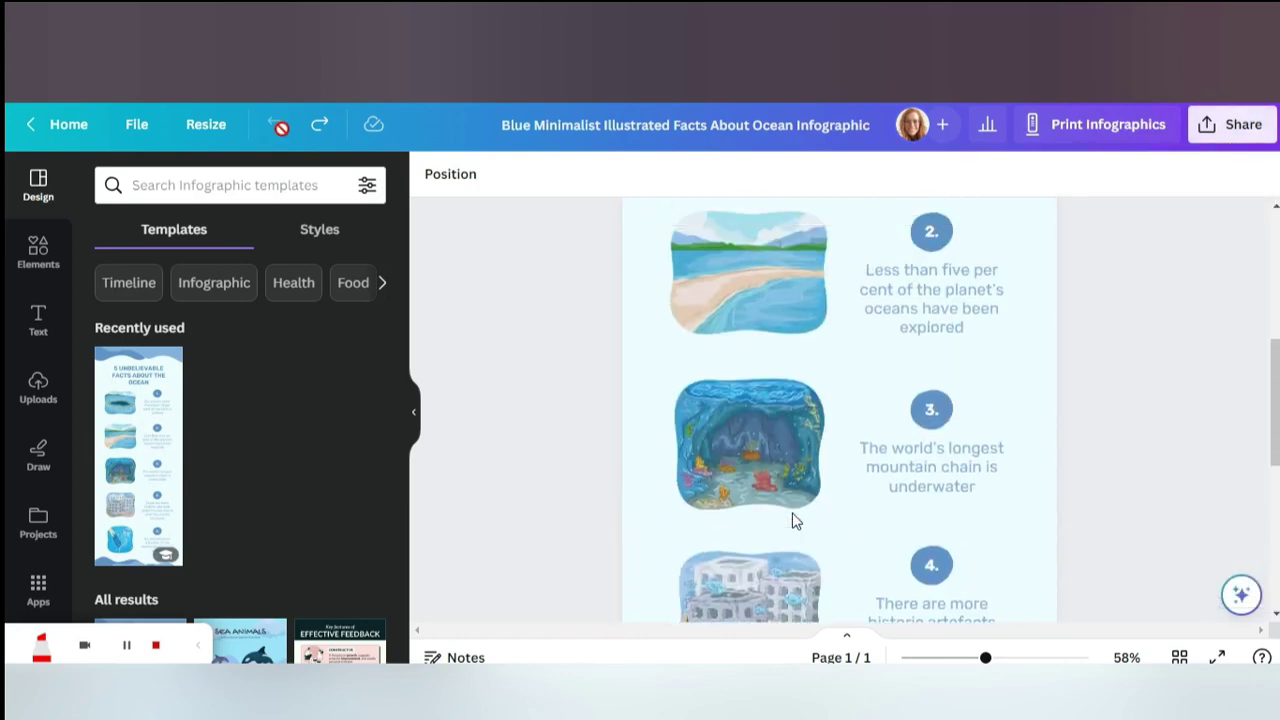
scroll(792, 515, "up", 4)
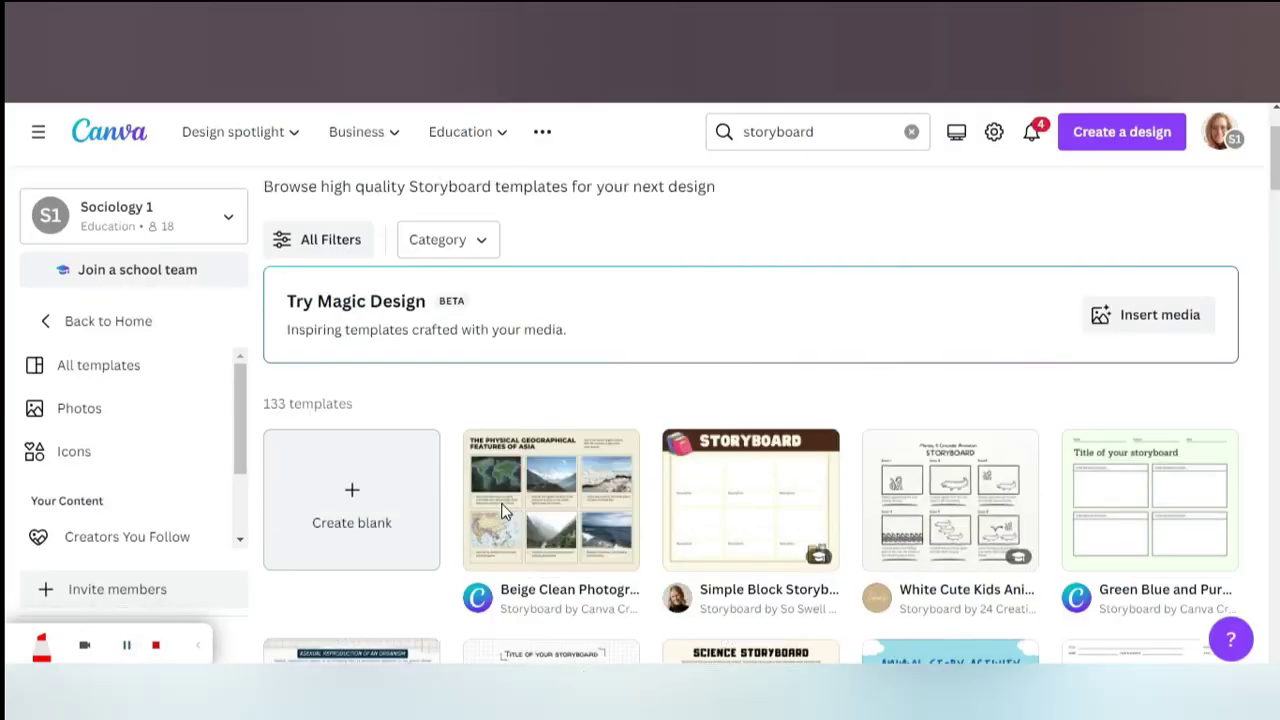
- Go back to the main Templates page and show its Social media categories
scroll(503, 512, "up", 1)
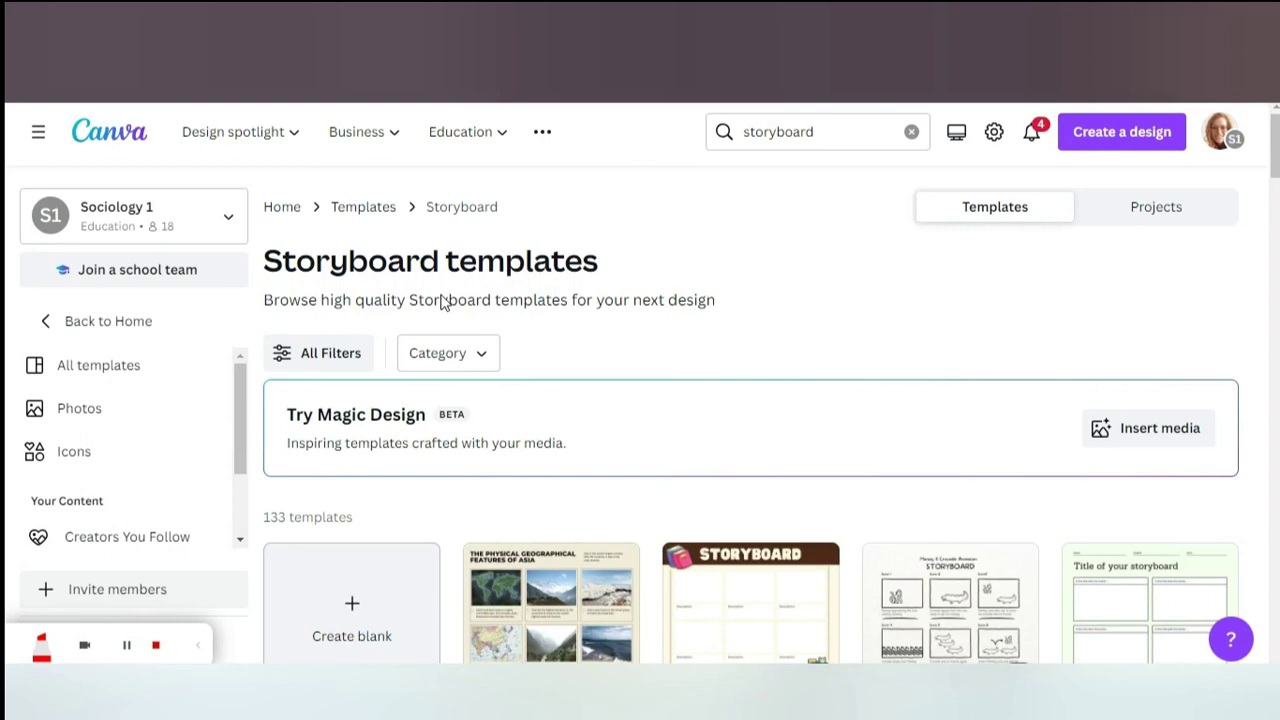
scroll(517, 437, "down", 2)
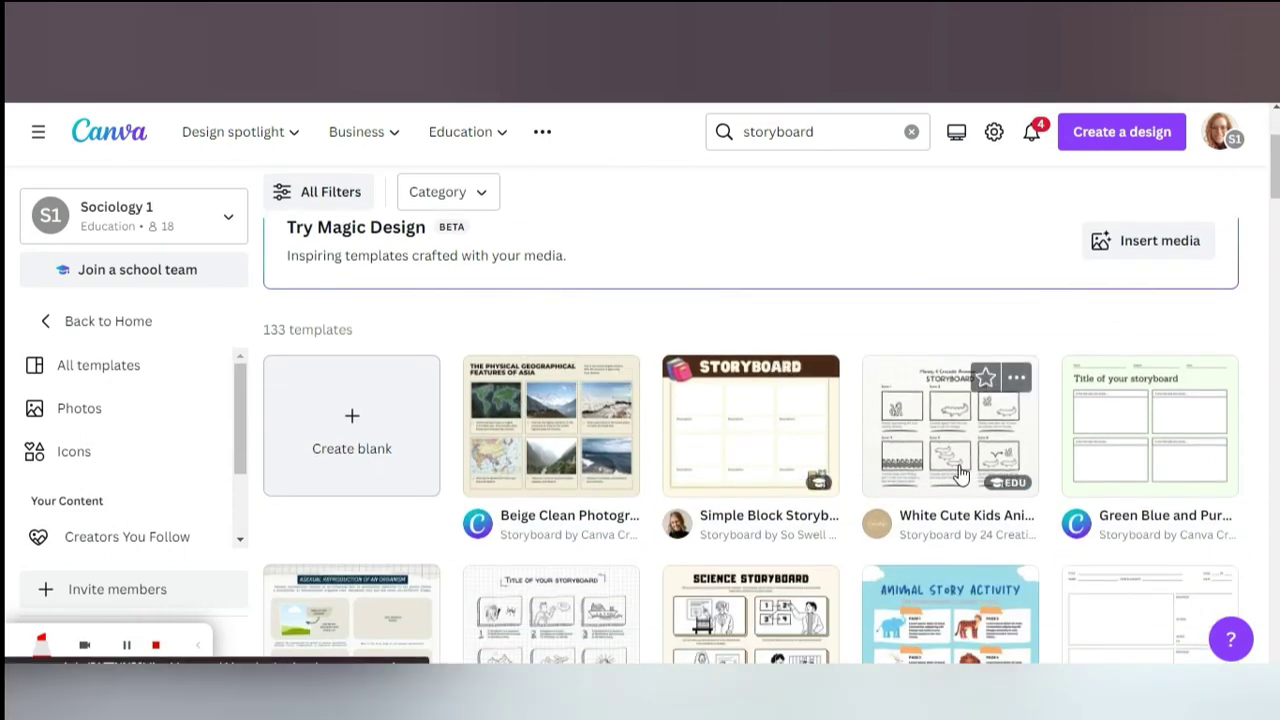
scroll(773, 443, "down", 1)
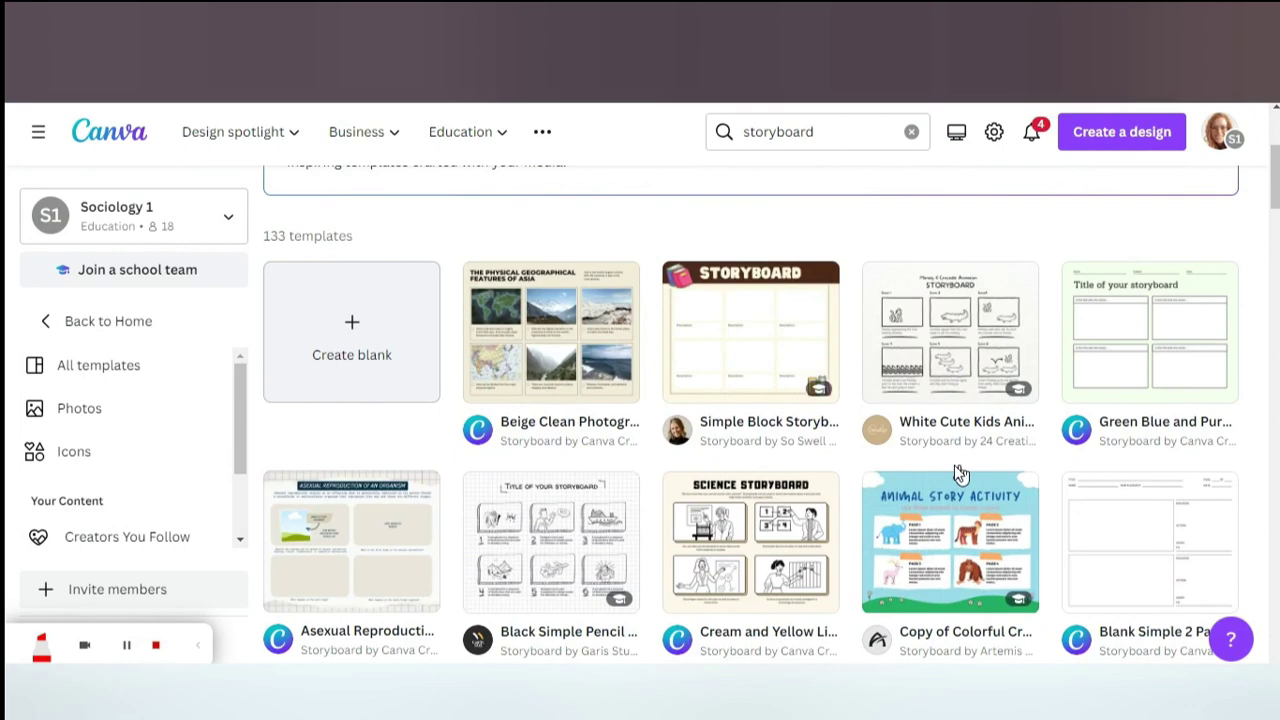
scroll(958, 473, "up", 3)
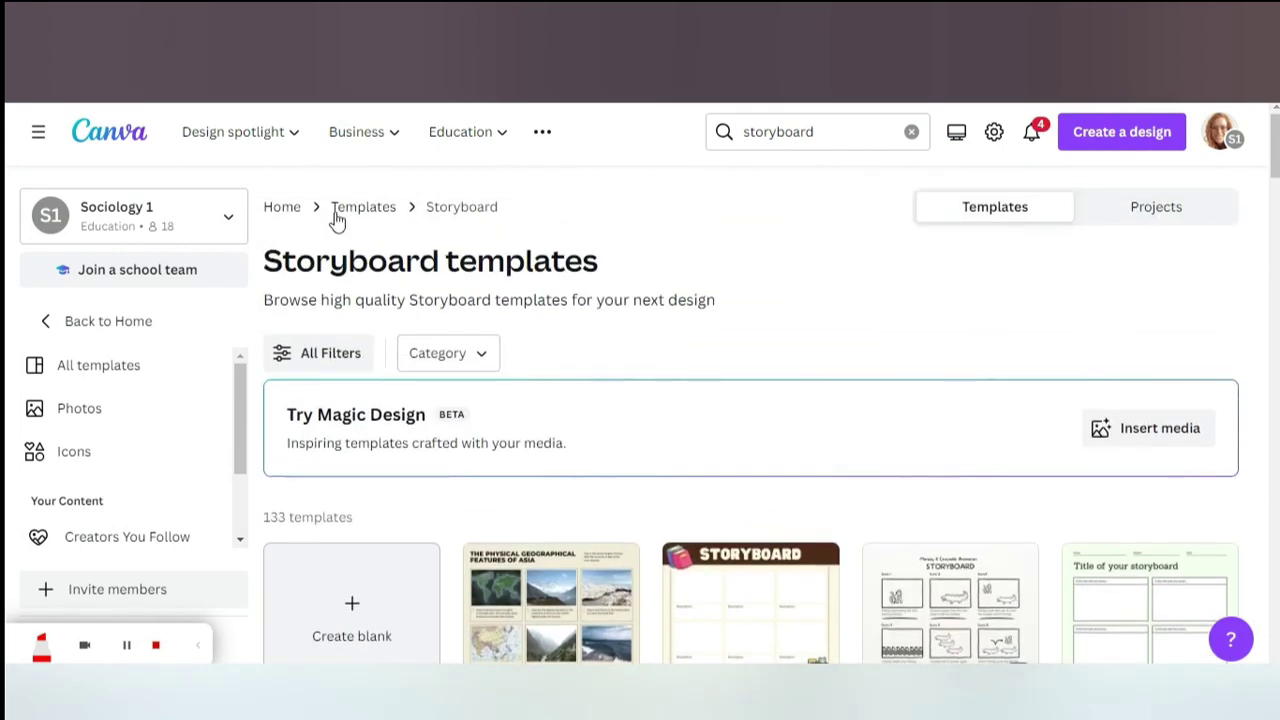
left_click(366, 209)
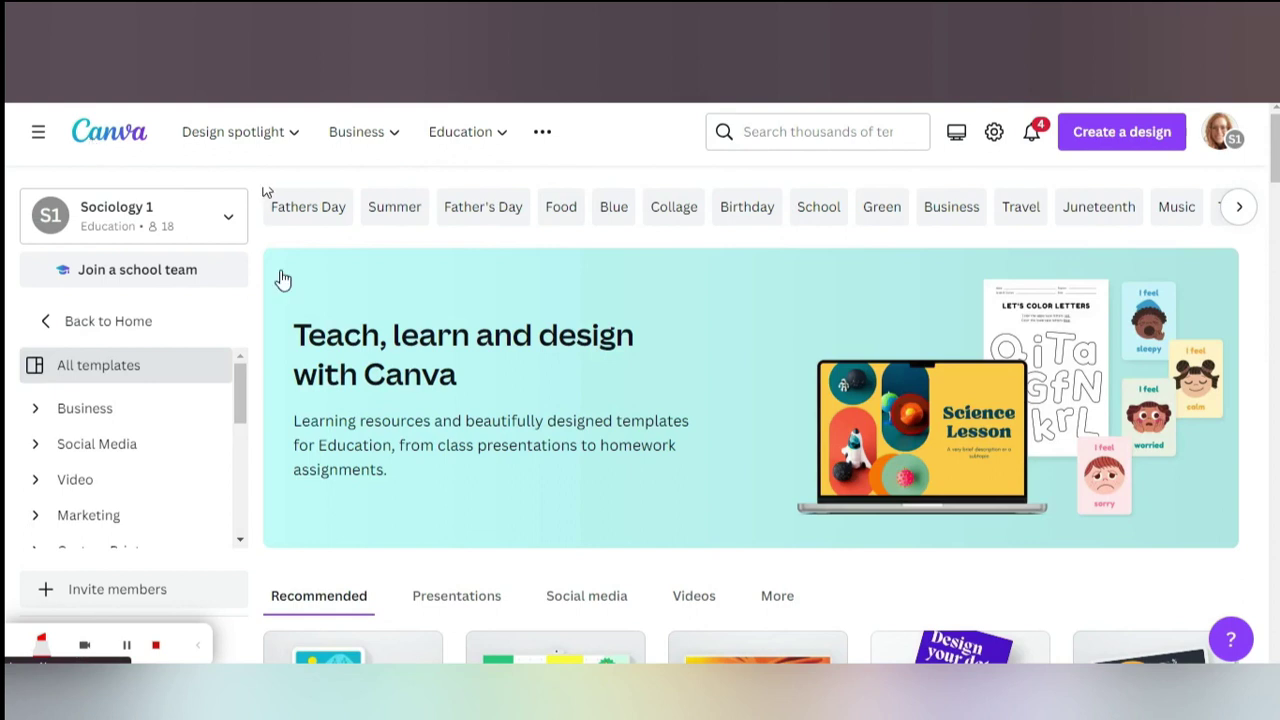
scroll(476, 437, "down", 2)
left_click(571, 406)
- Open the Blue White Peach Radiant Elegance Self-Care square Instagram Post template
scroll(571, 406, "down", 1)
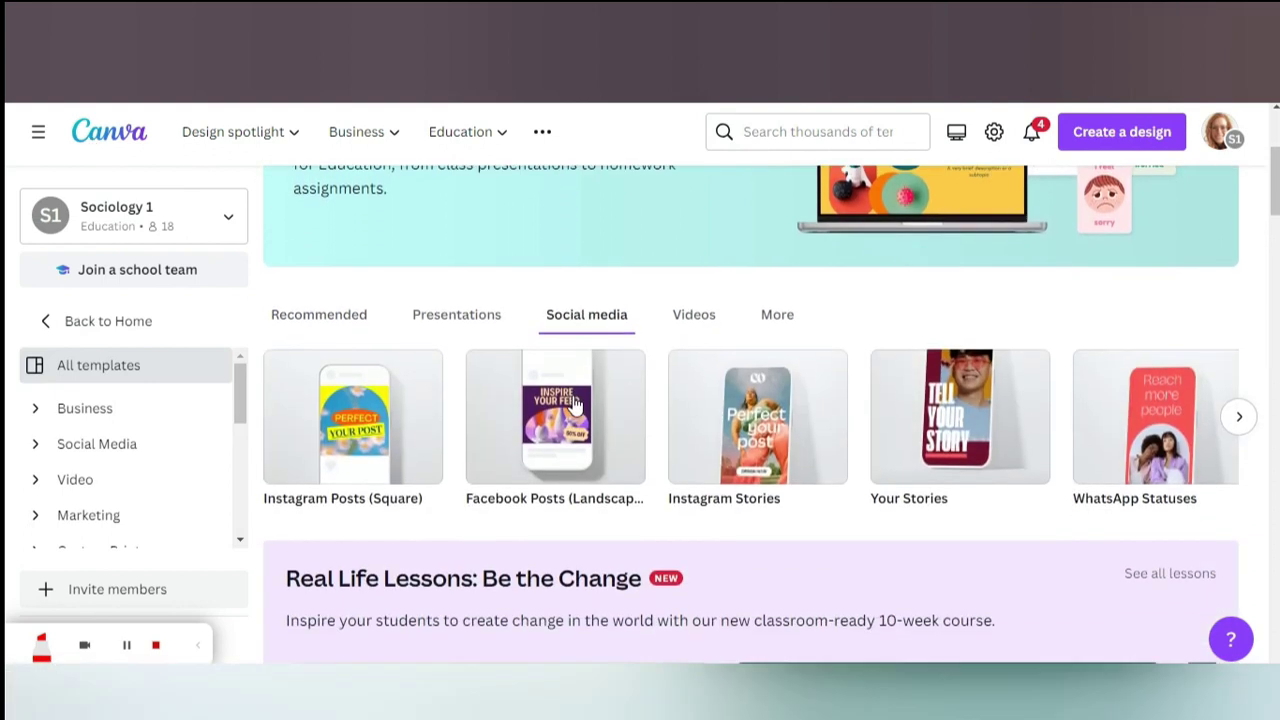
left_click(372, 453)
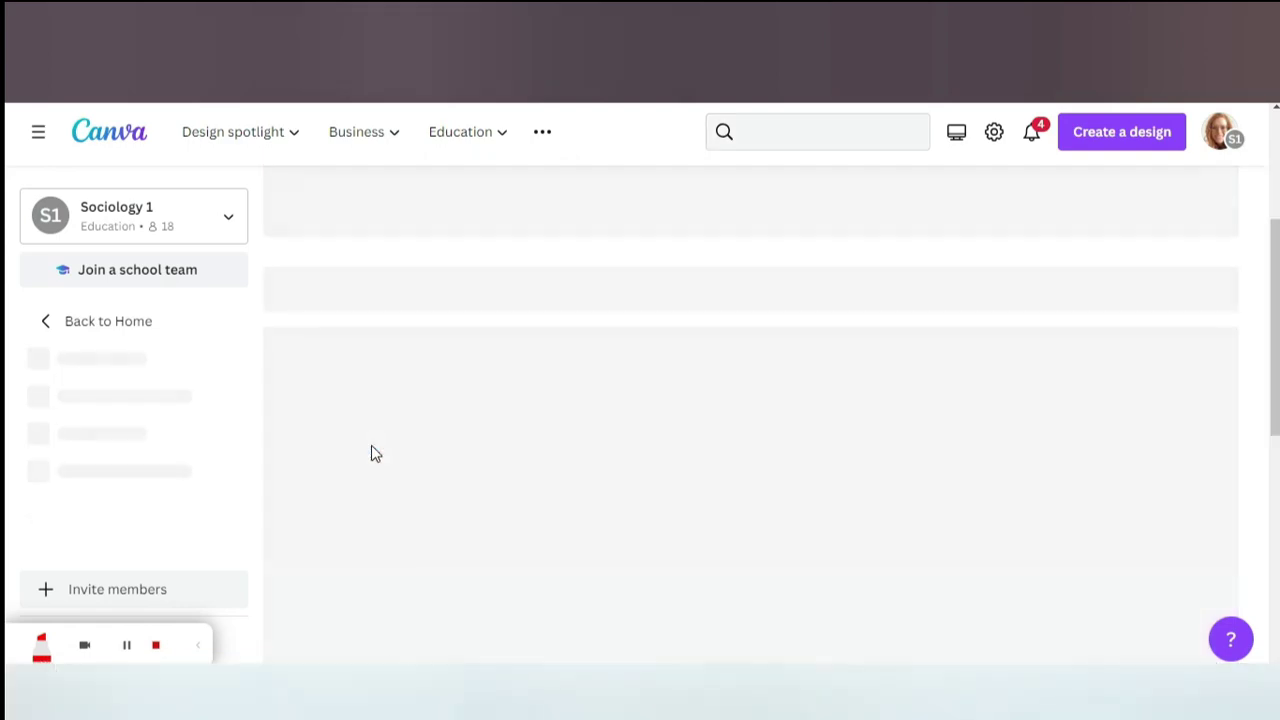
scroll(371, 452, "down", 5)
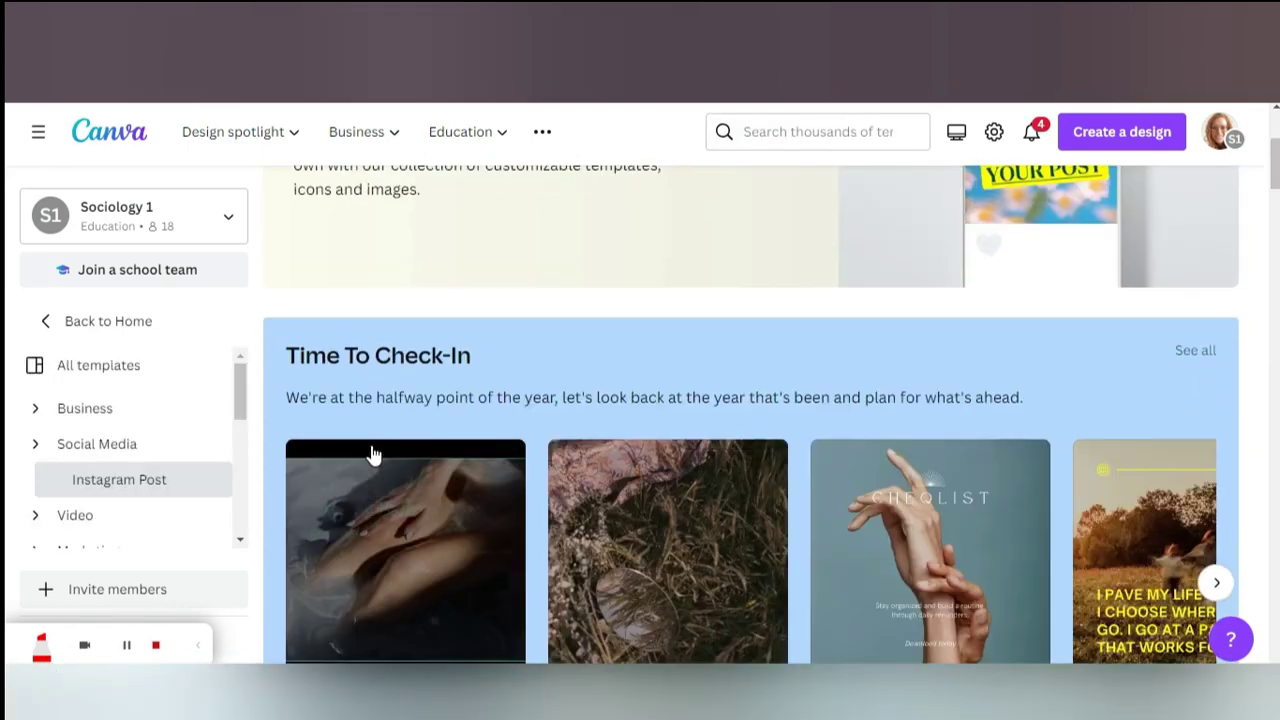
scroll(815, 406, "down", 3)
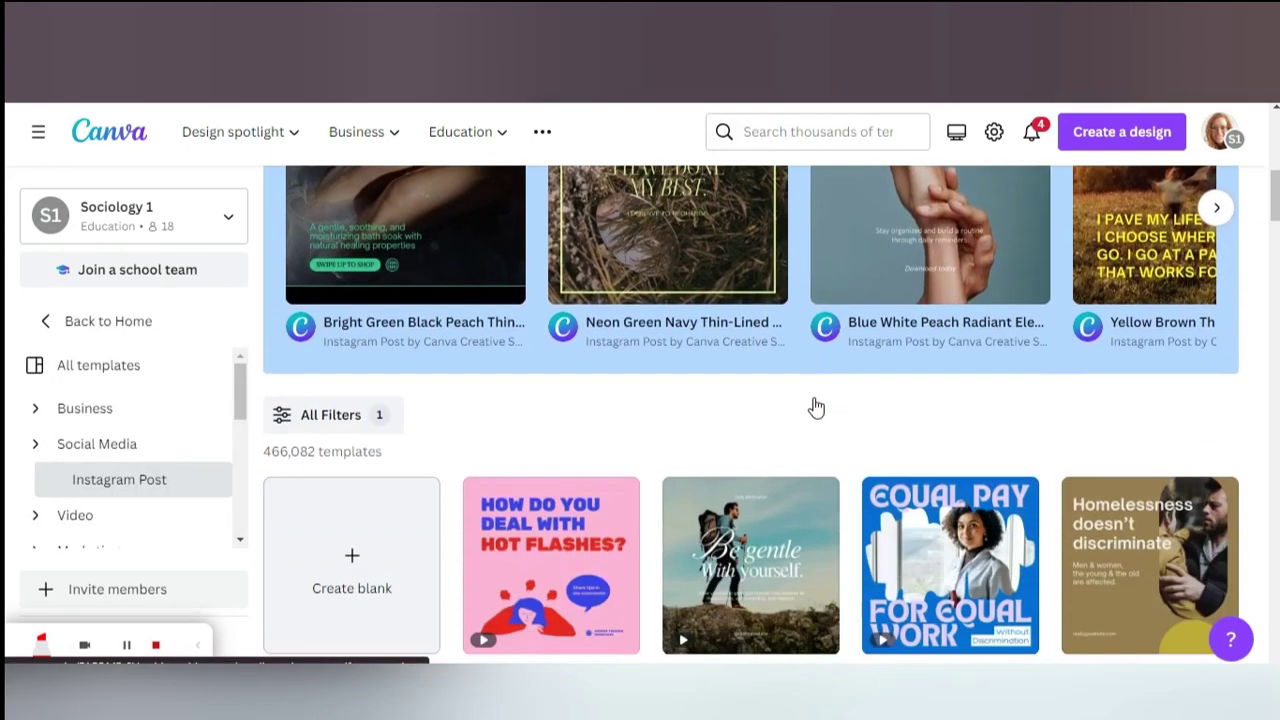
scroll(877, 391, "up", 4)
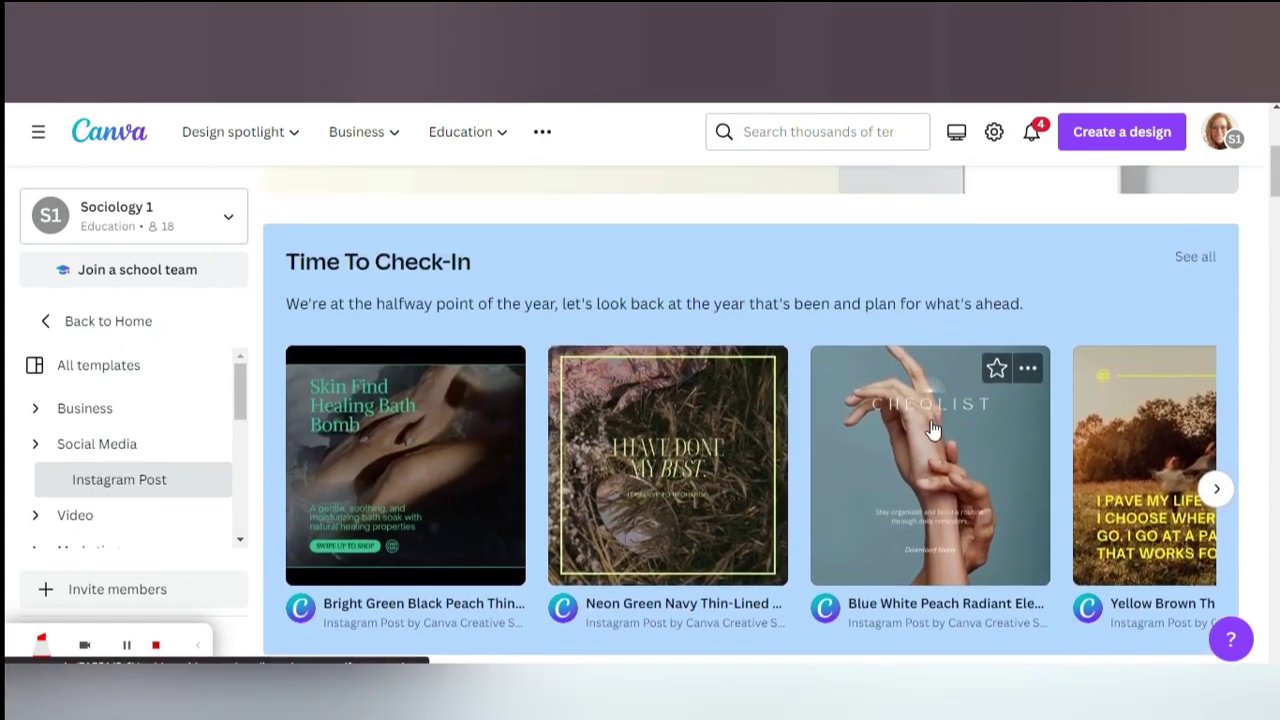
left_click(931, 430)
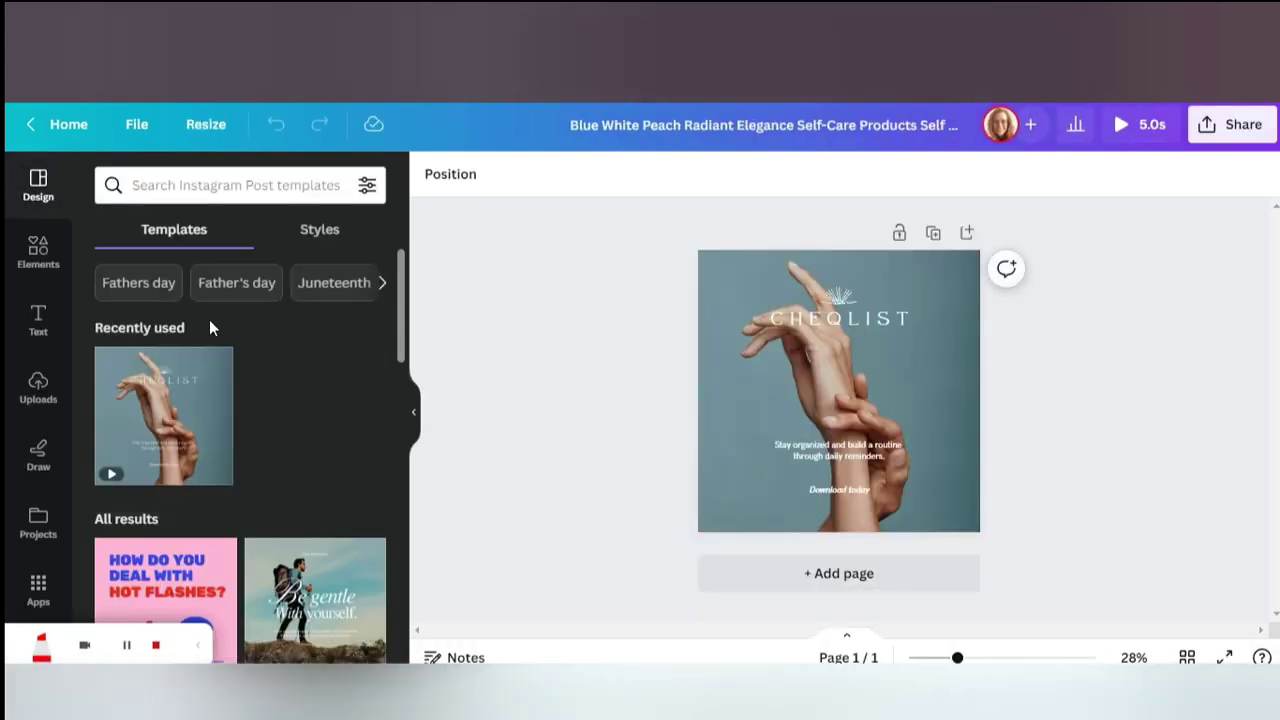
- Scroll through the CHEQLIST self-care Instagram post in the editor
scroll(200, 450, "down", 10)
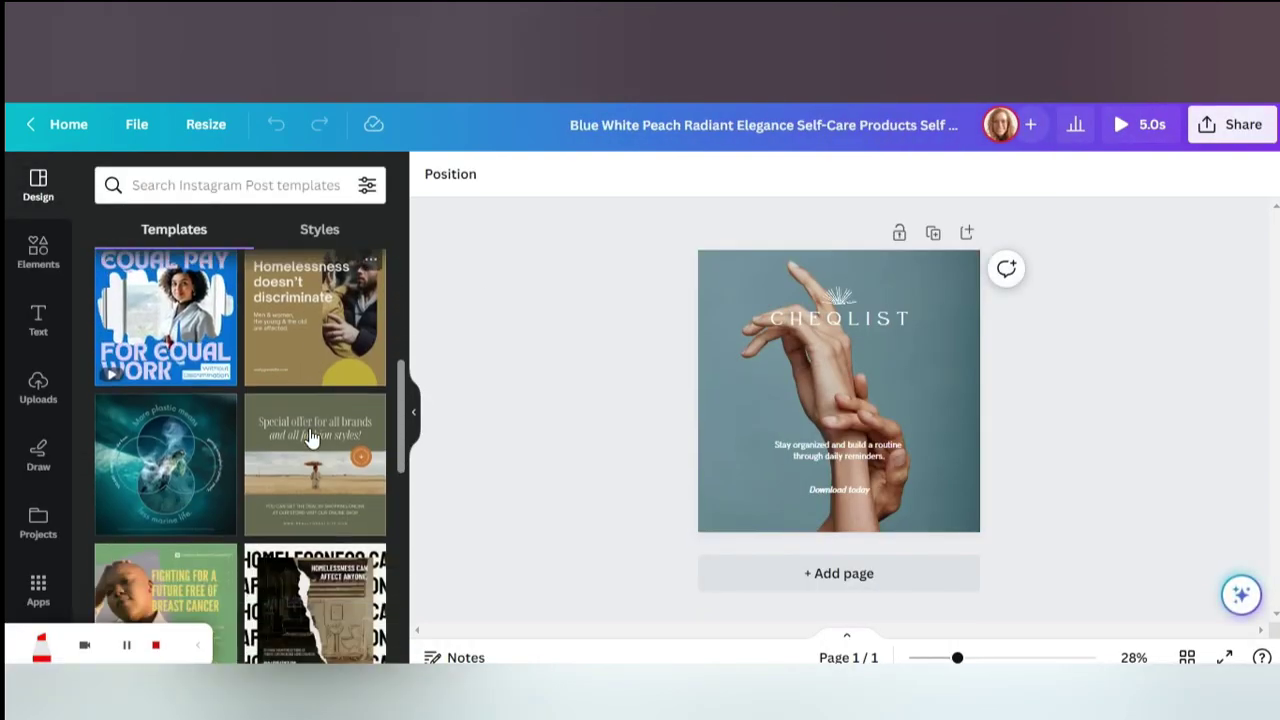
scroll(190, 465, "down", 5)
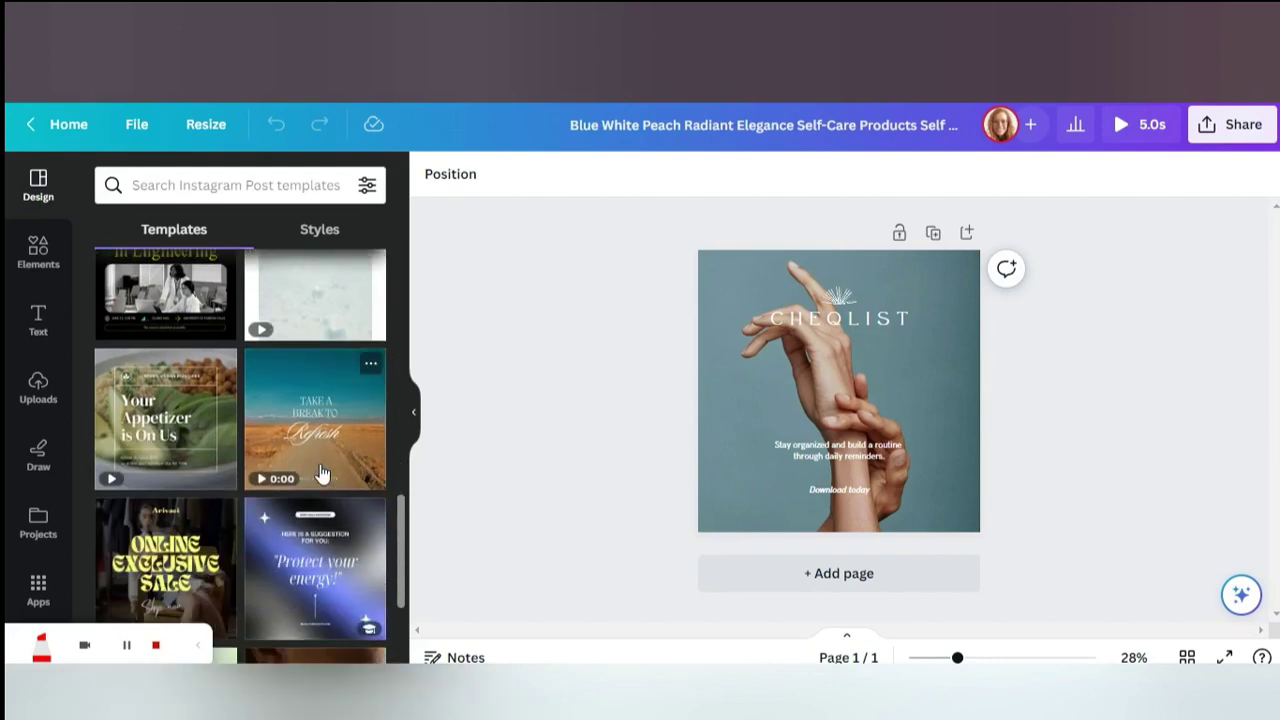
scroll(165, 478, "down", 3)
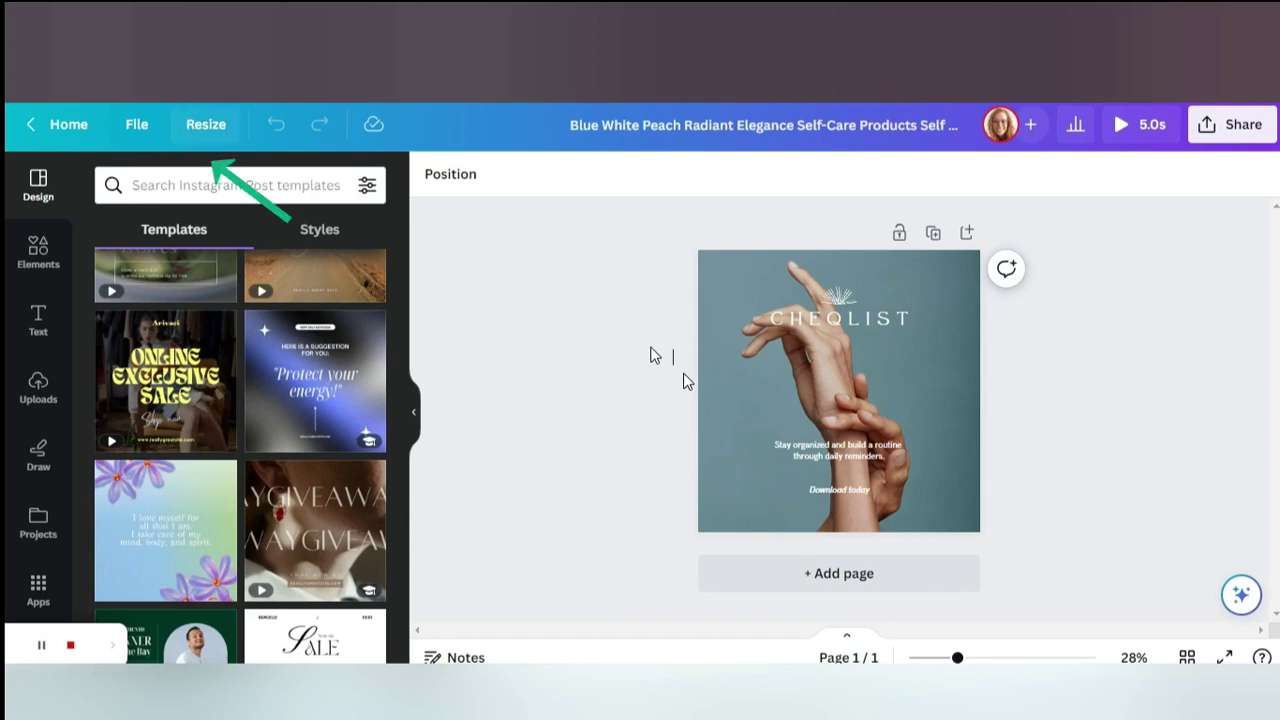
- Enter a custom Resize size of 8 in wide by 10 in high for the post
left_click(196, 135)
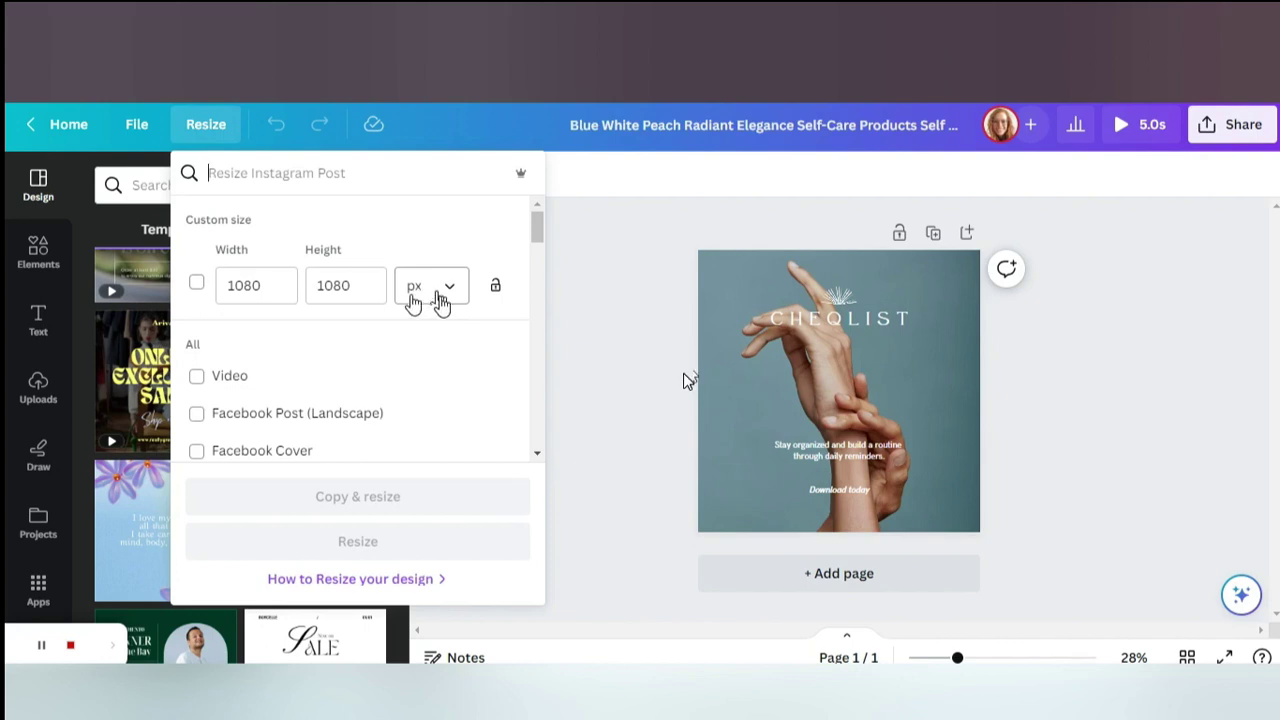
left_click(437, 300)
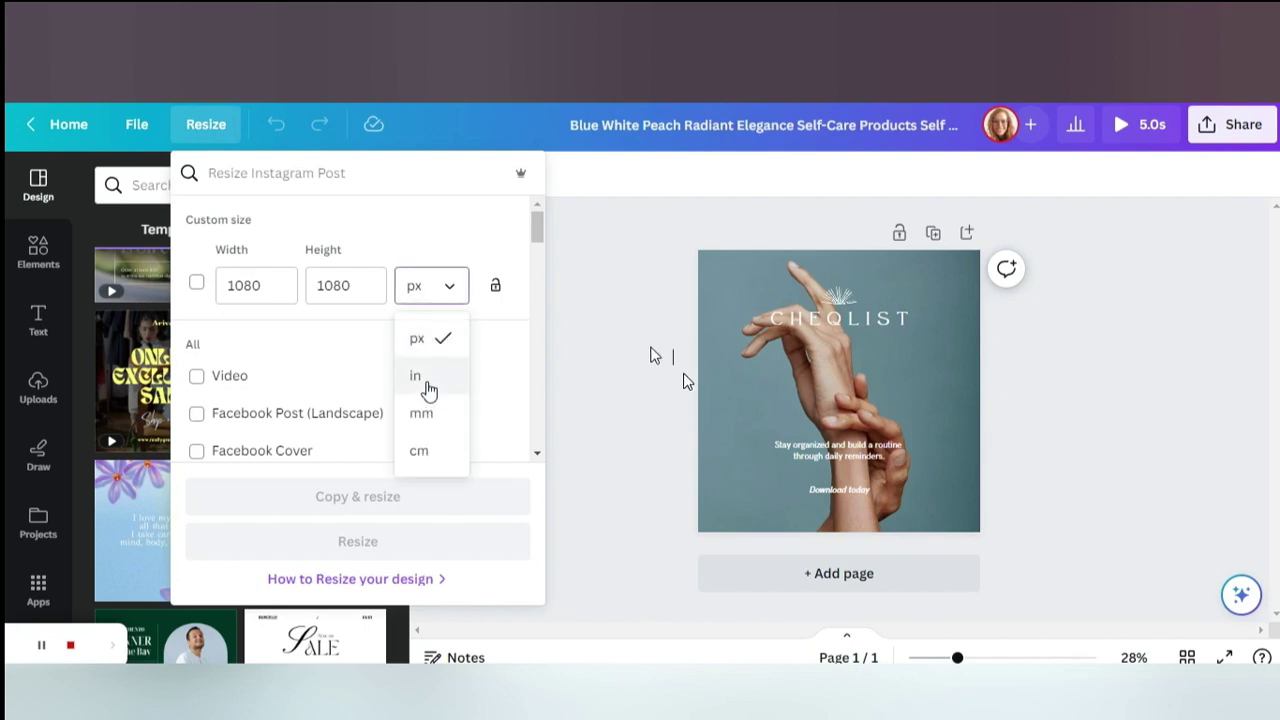
left_click(416, 376)
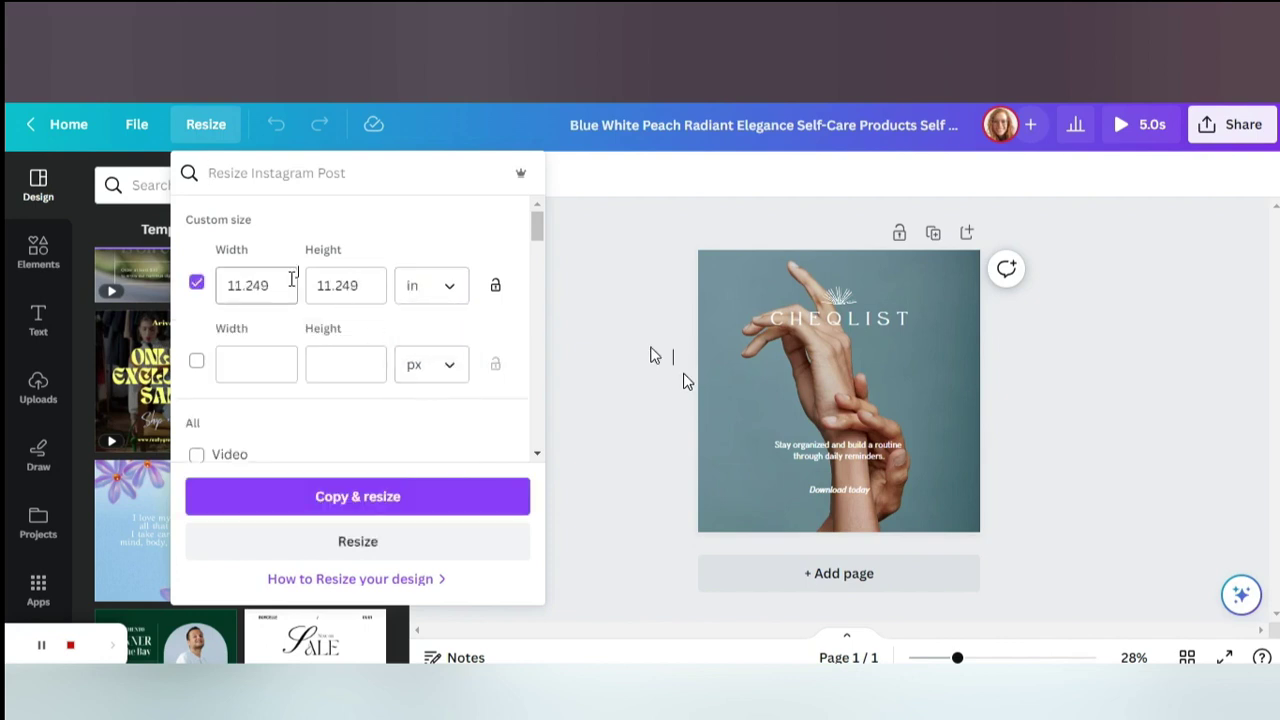
left_click_drag(282, 289, 198, 295)
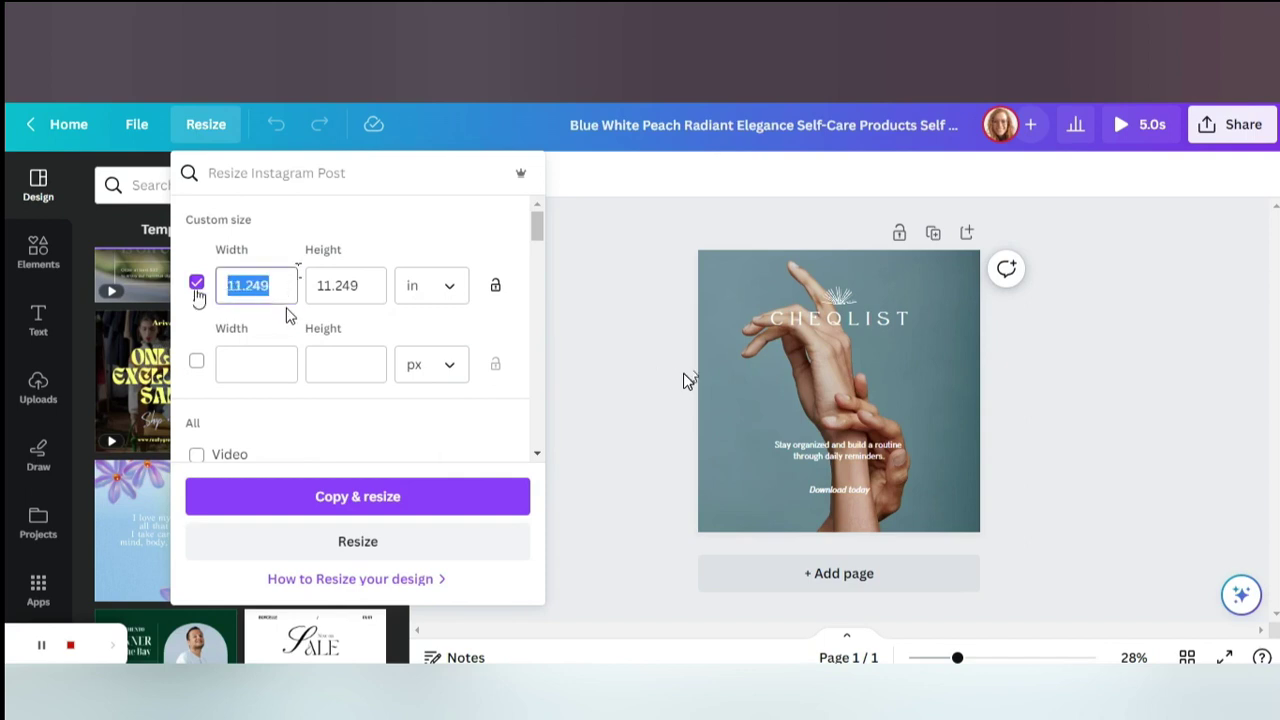
type("8")
double_click(374, 285)
type("10")
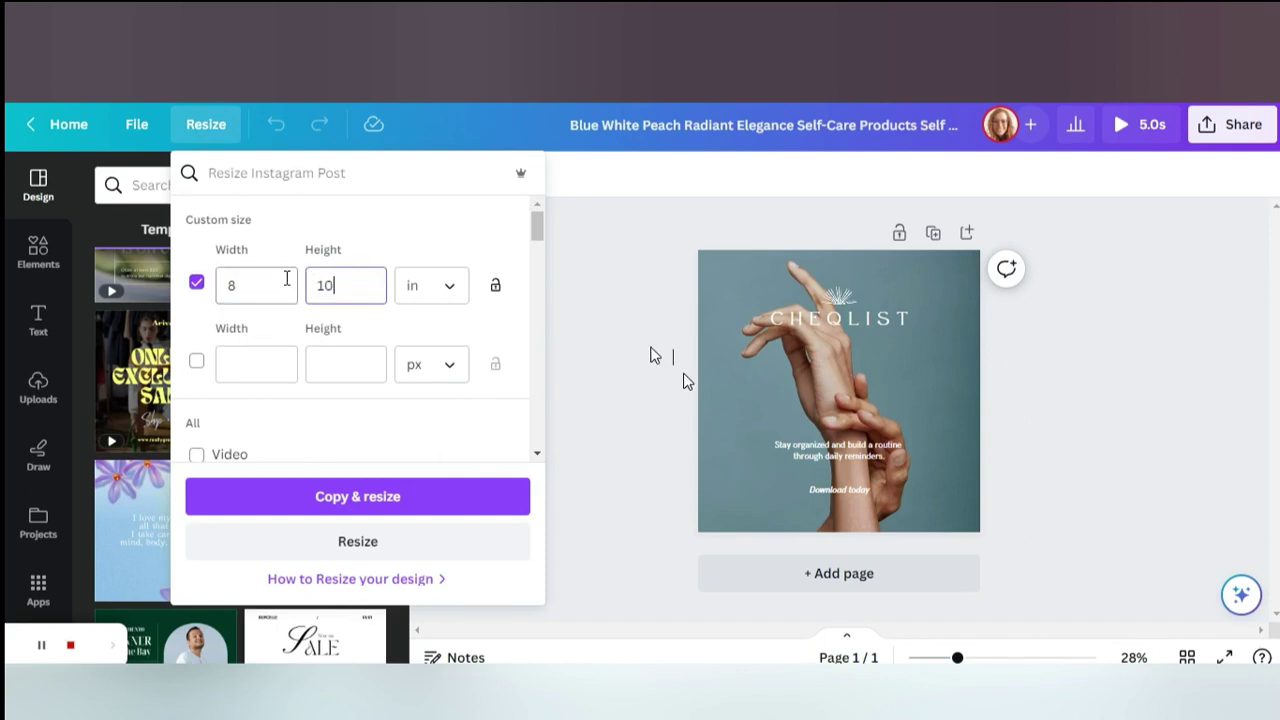
scroll(250, 400, "down", 3)
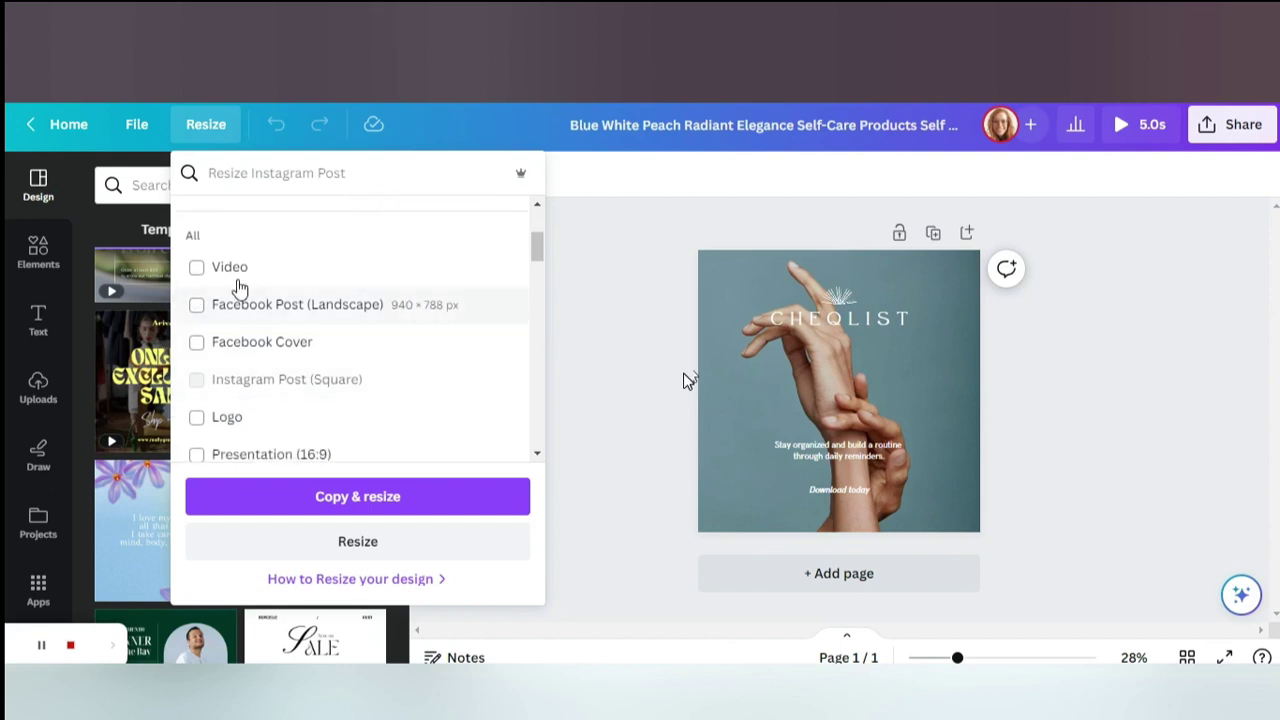
scroll(274, 400, "down", 2)
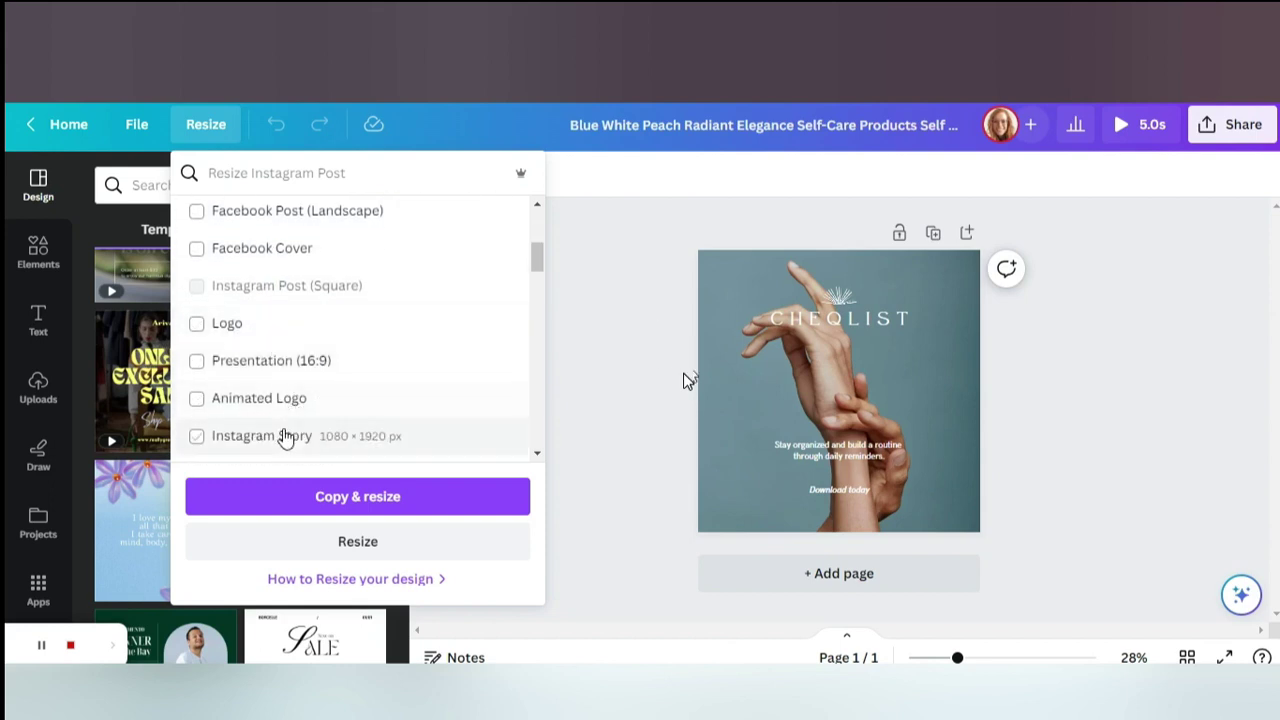
scroll(283, 425, "down", 4)
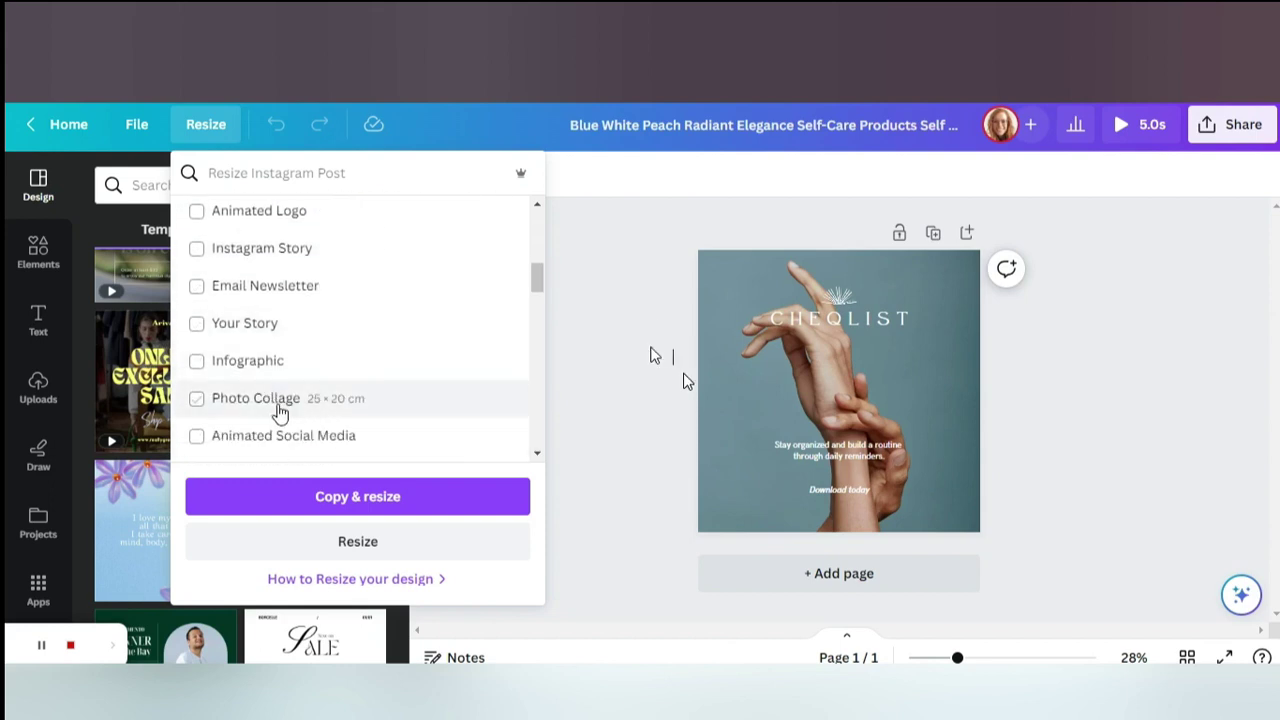
scroll(275, 414, "down", 4)
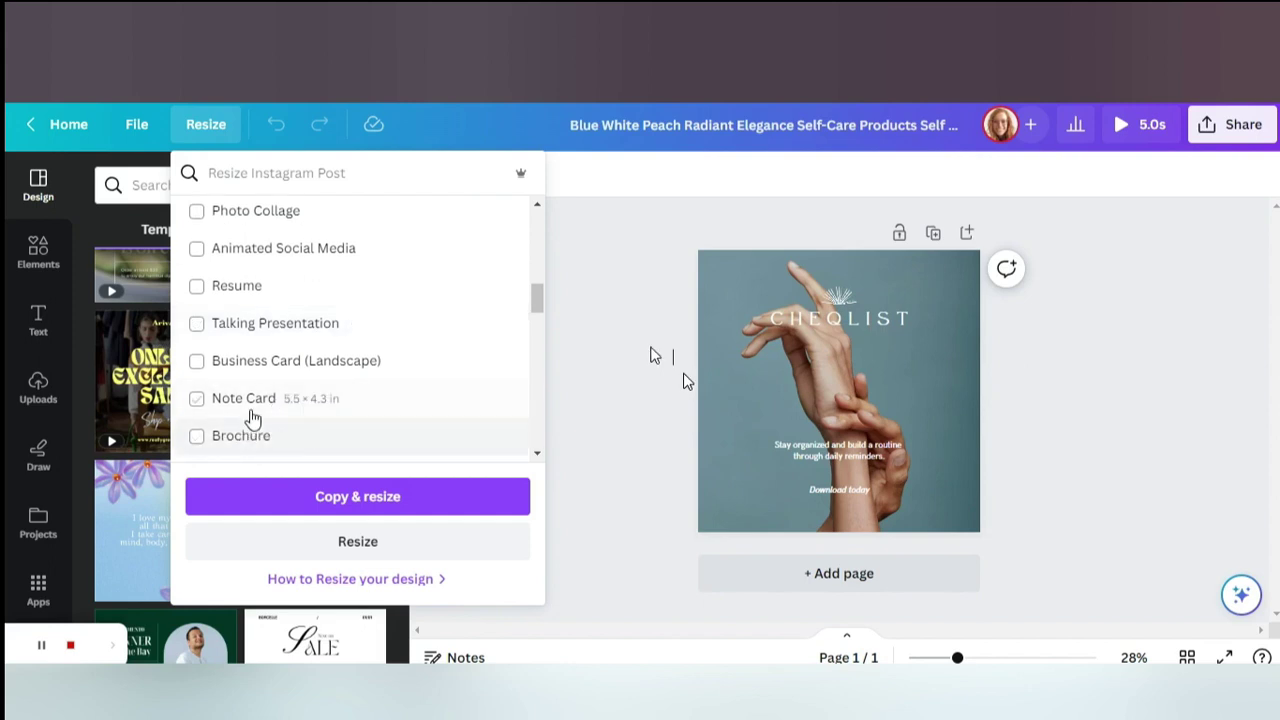
scroll(257, 412, "up", 12)
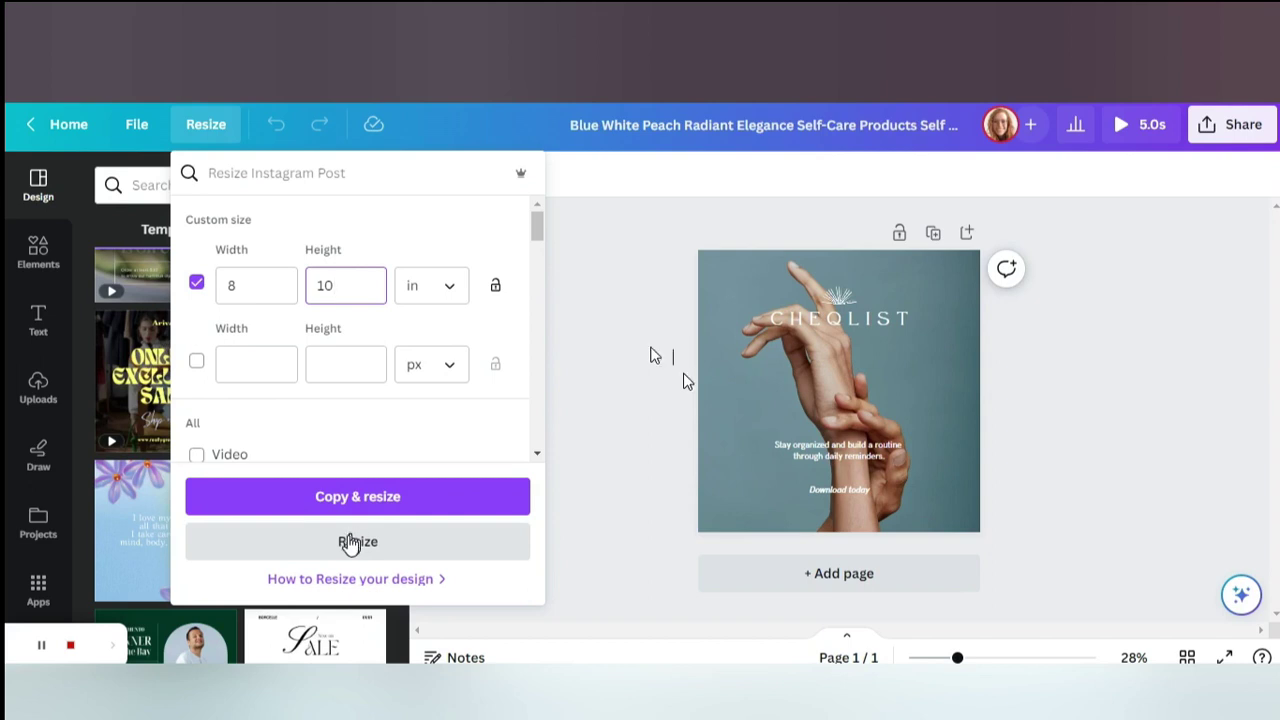
- Apply the 8 × 10 in size to the self-care post and return home to Recent designs
left_click(349, 542)
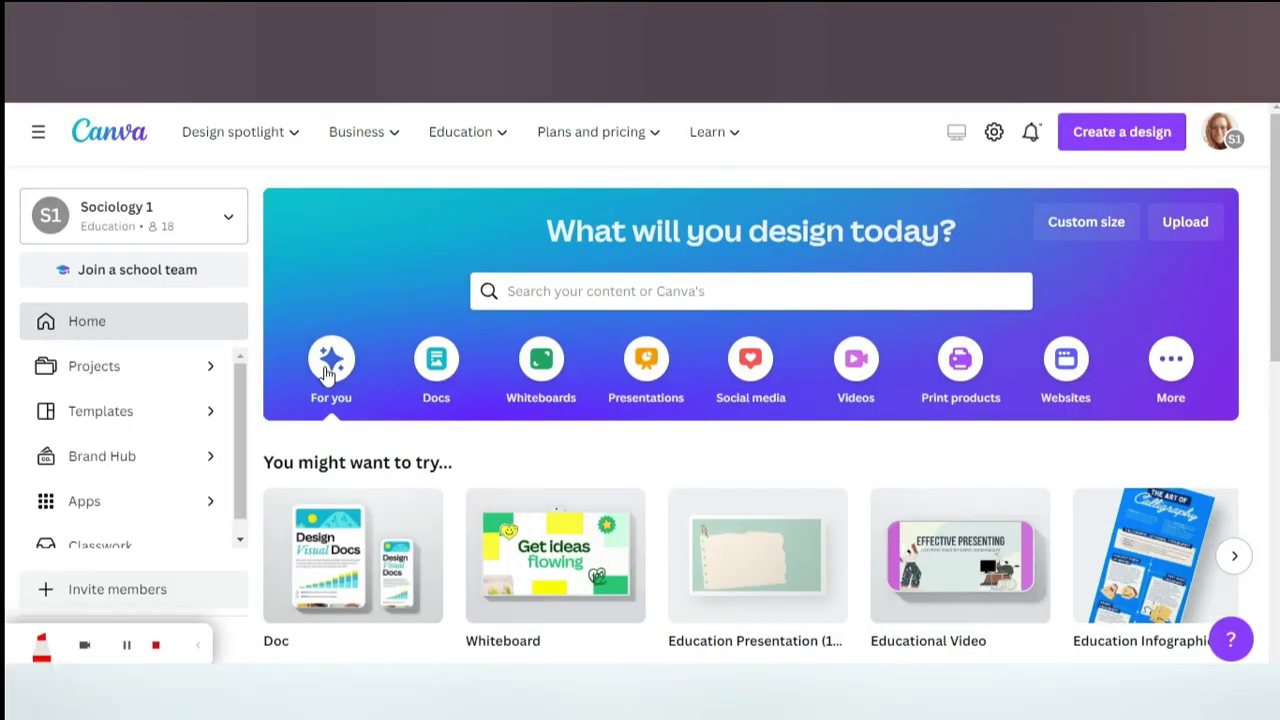
scroll(325, 365, "down", 2)
scroll(327, 372, "down", 1)
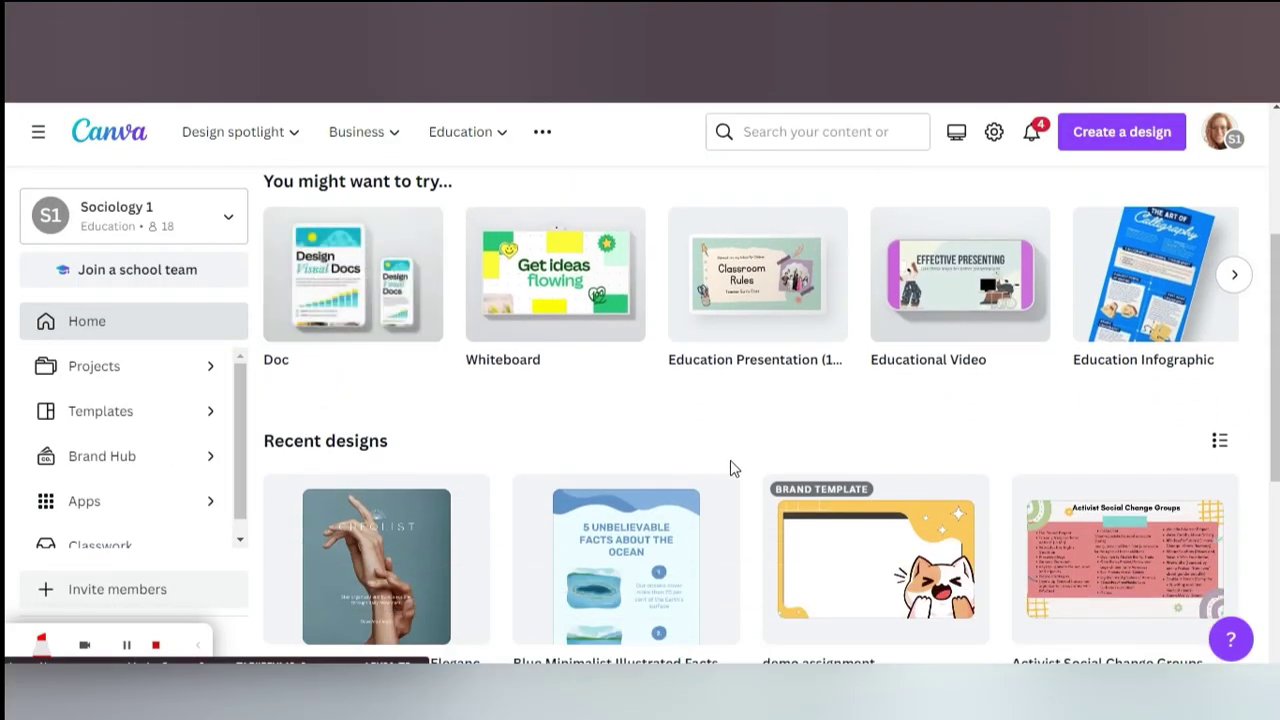
- Open the three-page demo assignment and preview the Present and record setup, then back out
left_click(858, 549)
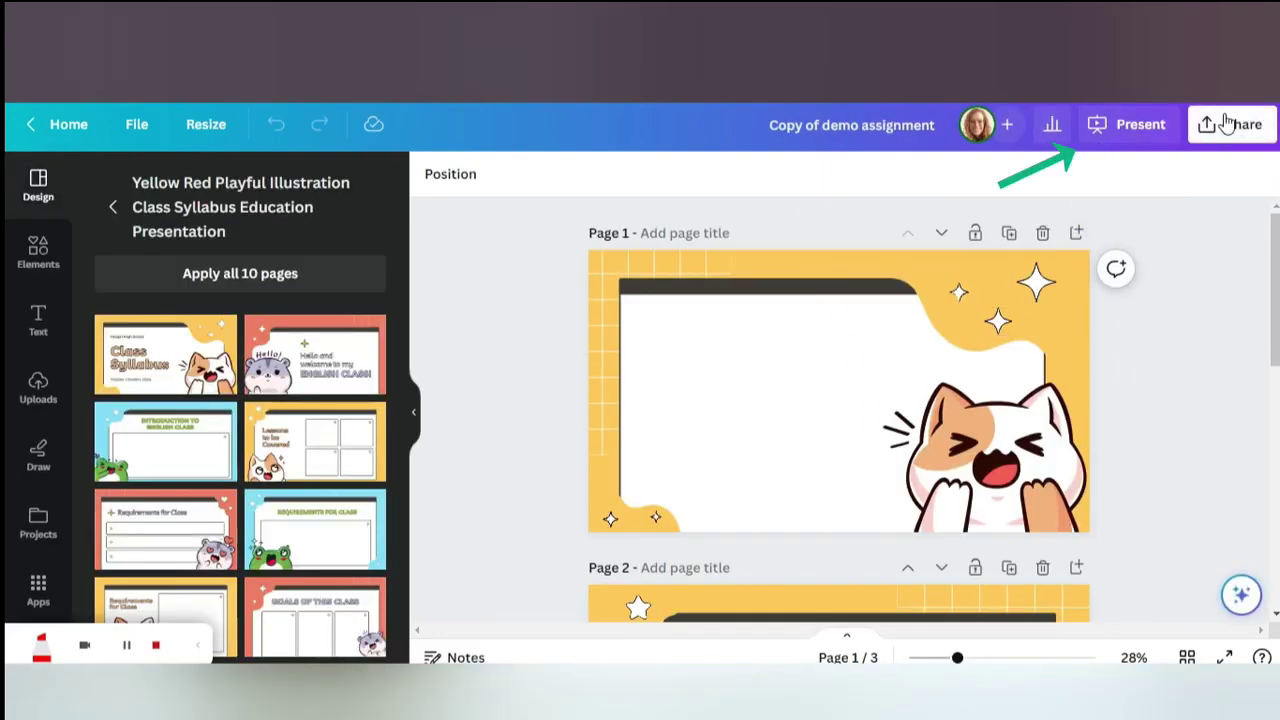
left_click(1117, 132)
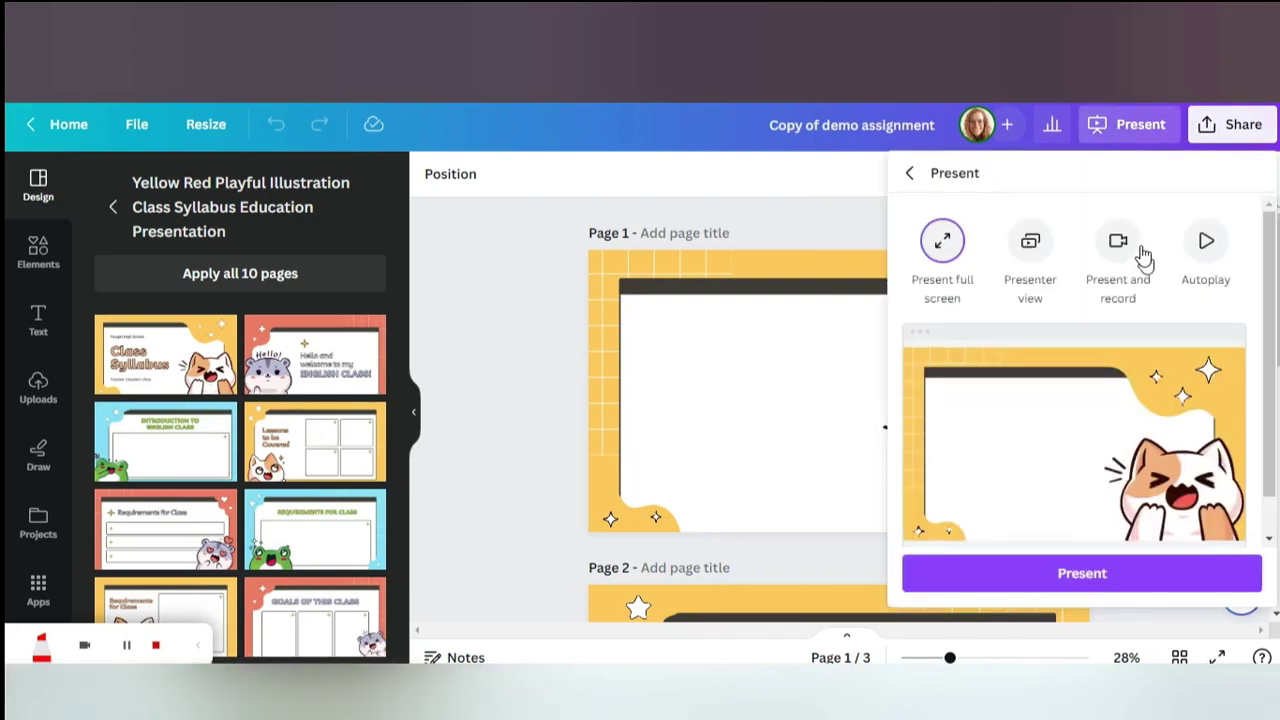
left_click(1140, 253)
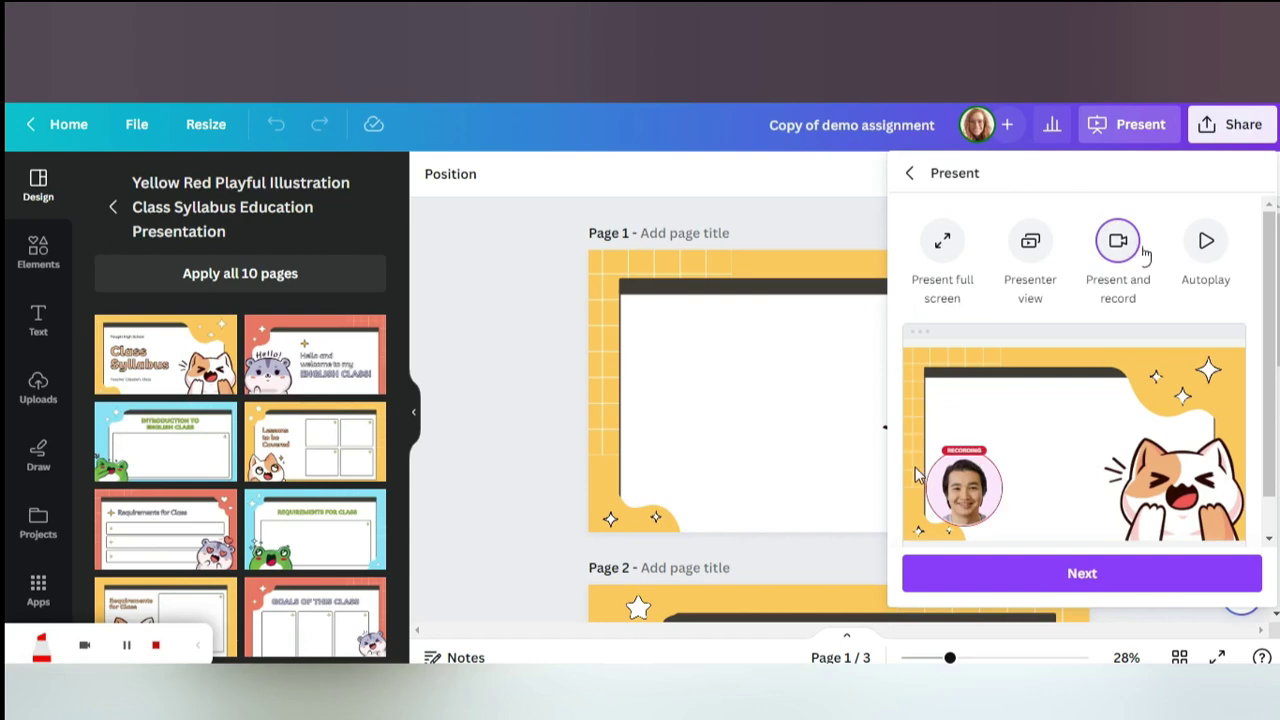
left_click(1010, 562)
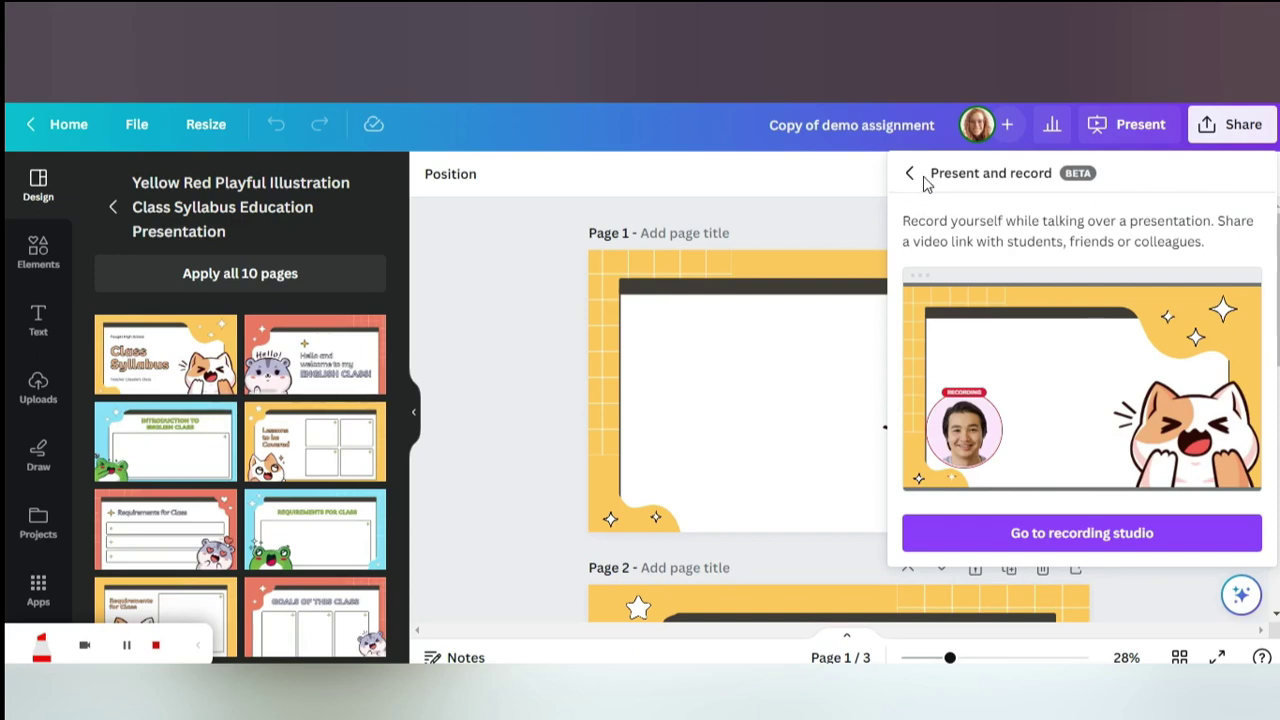
left_click(911, 174)
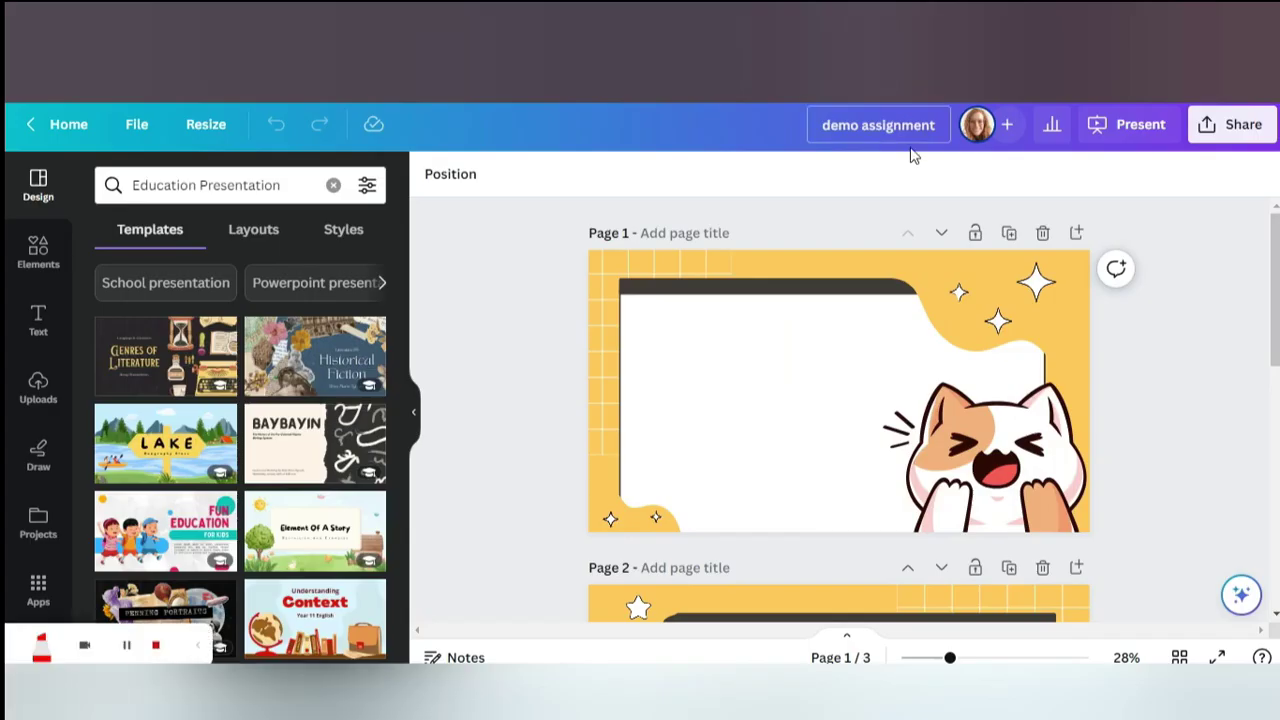
- Hide the side panel and view the demo assignment's Share link-access choices without changing them
left_click(414, 413)
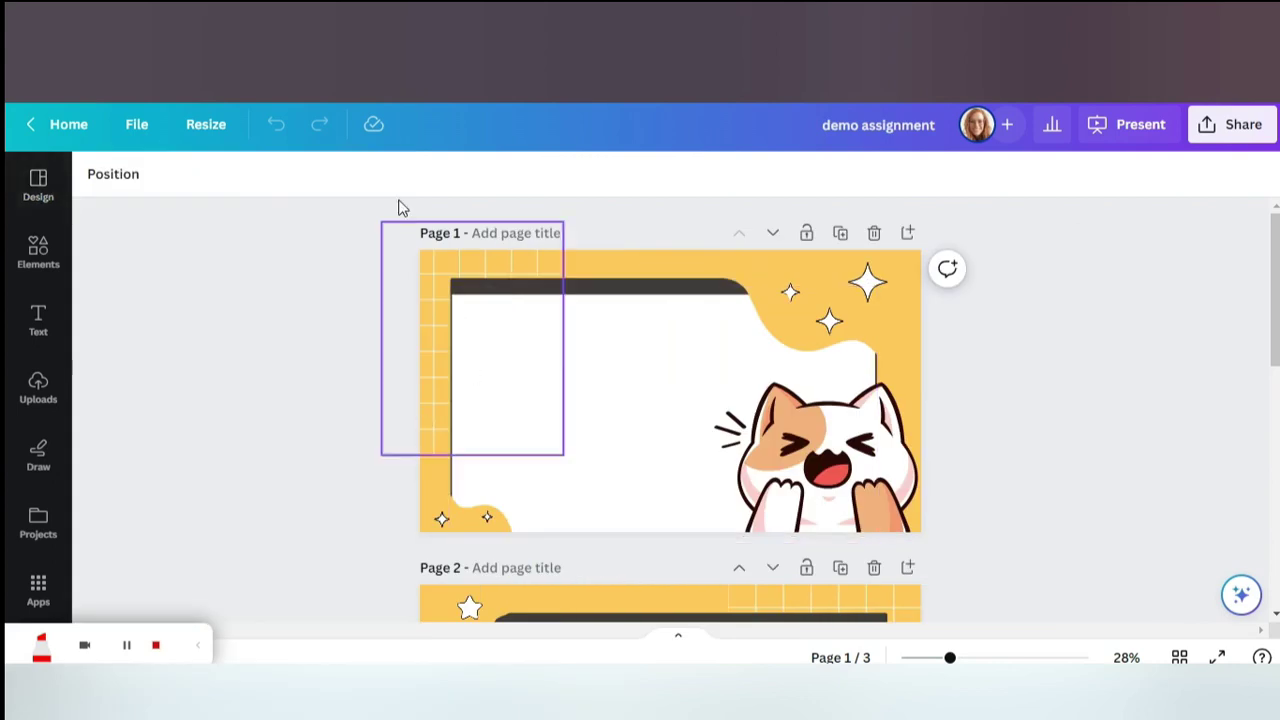
left_click(1258, 133)
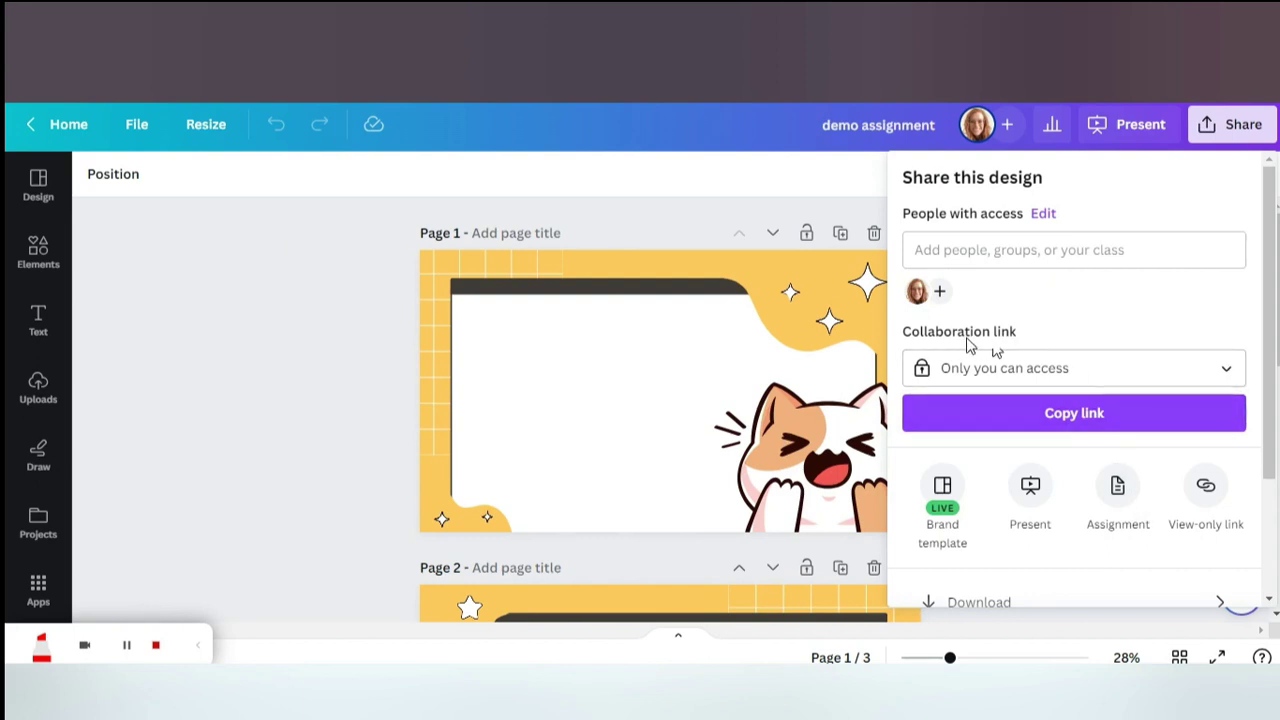
left_click(992, 370)
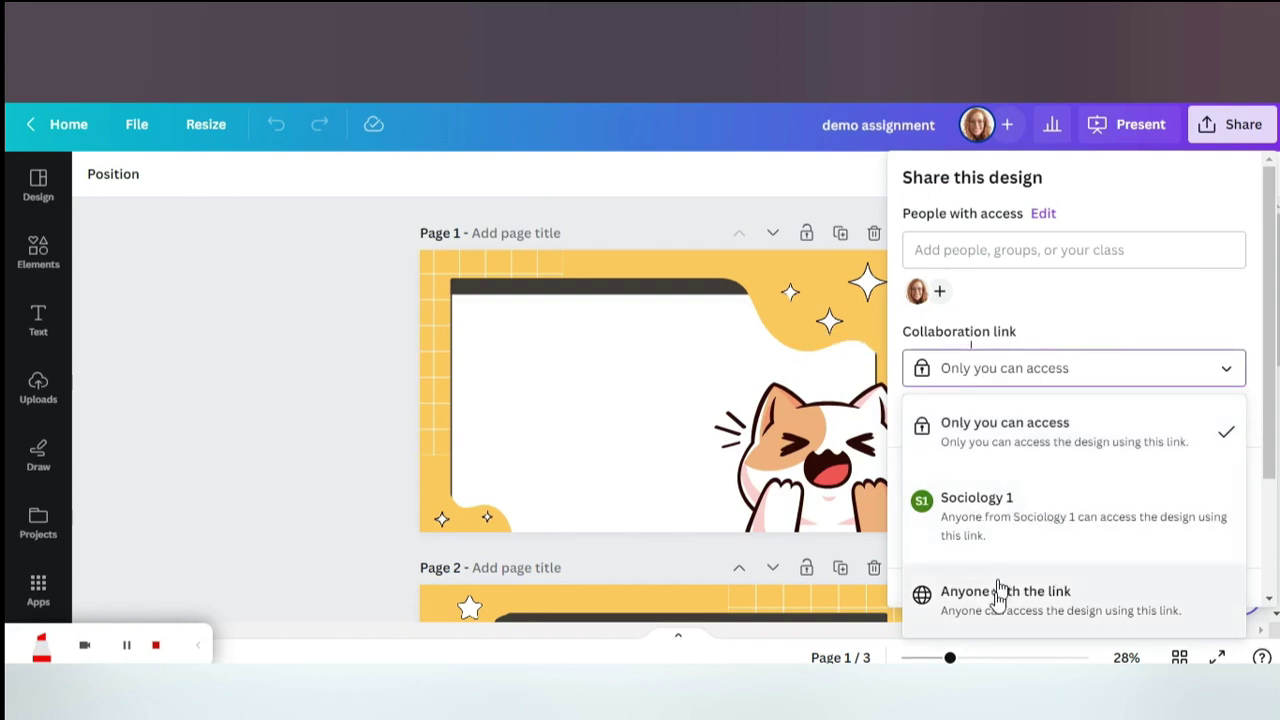
left_click(1143, 376)
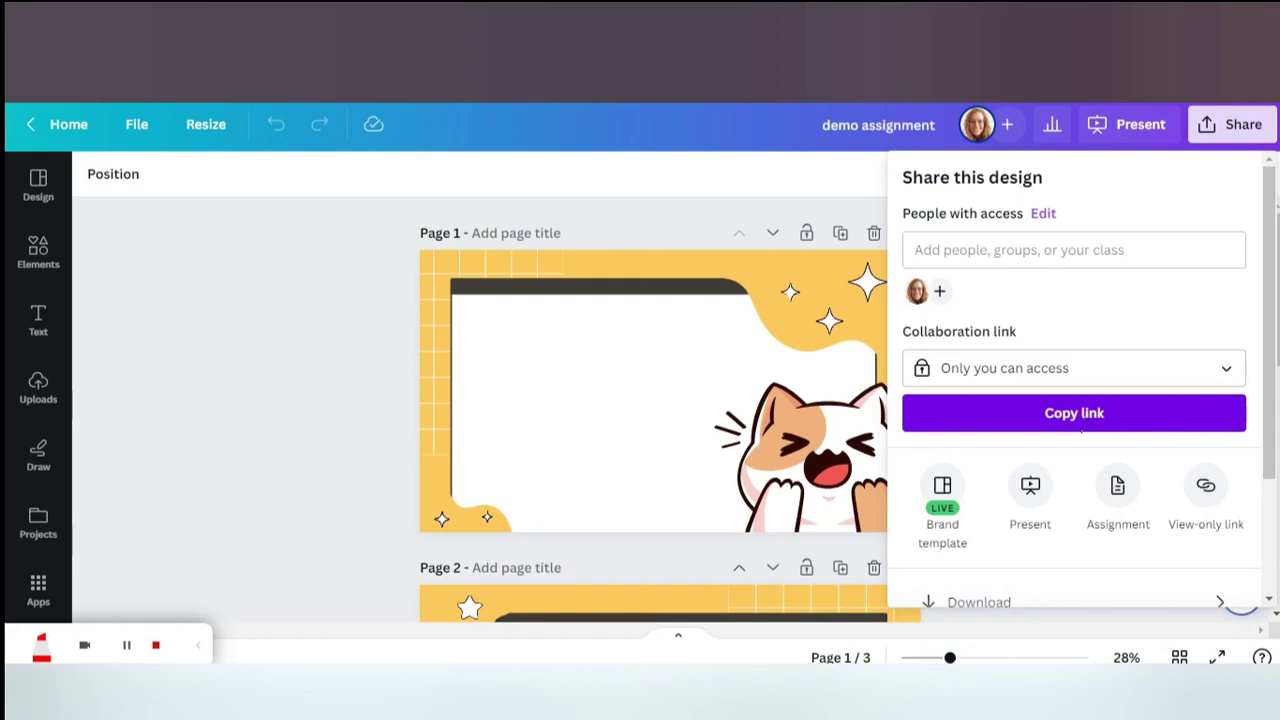
- Set the collaboration link to Anyone with the link with Can view permission
left_click(1100, 381)
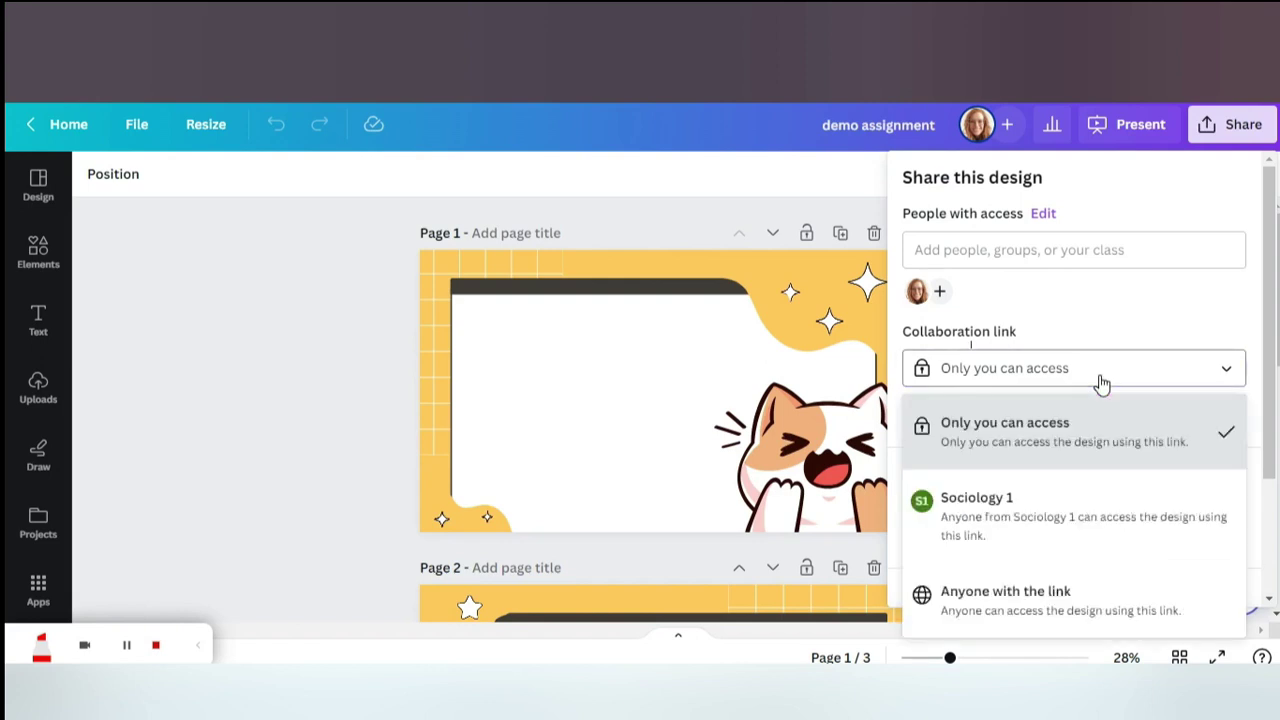
left_click(1020, 600)
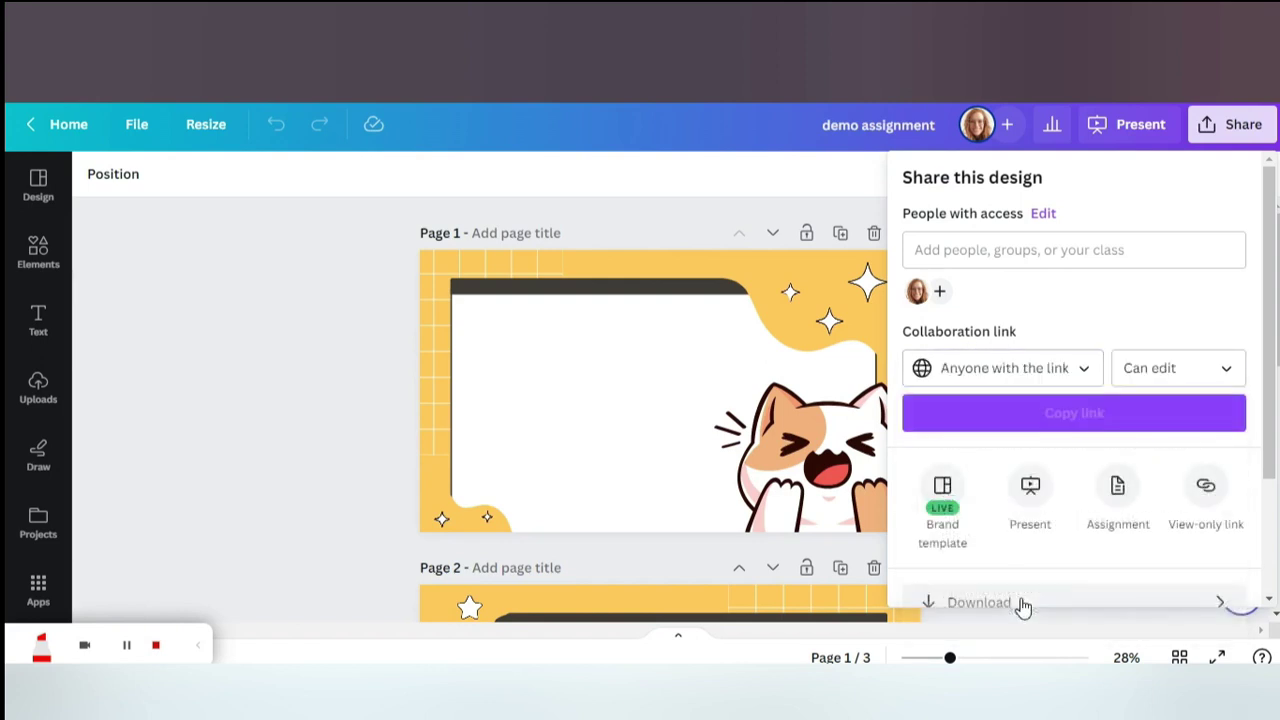
left_click(1220, 368)
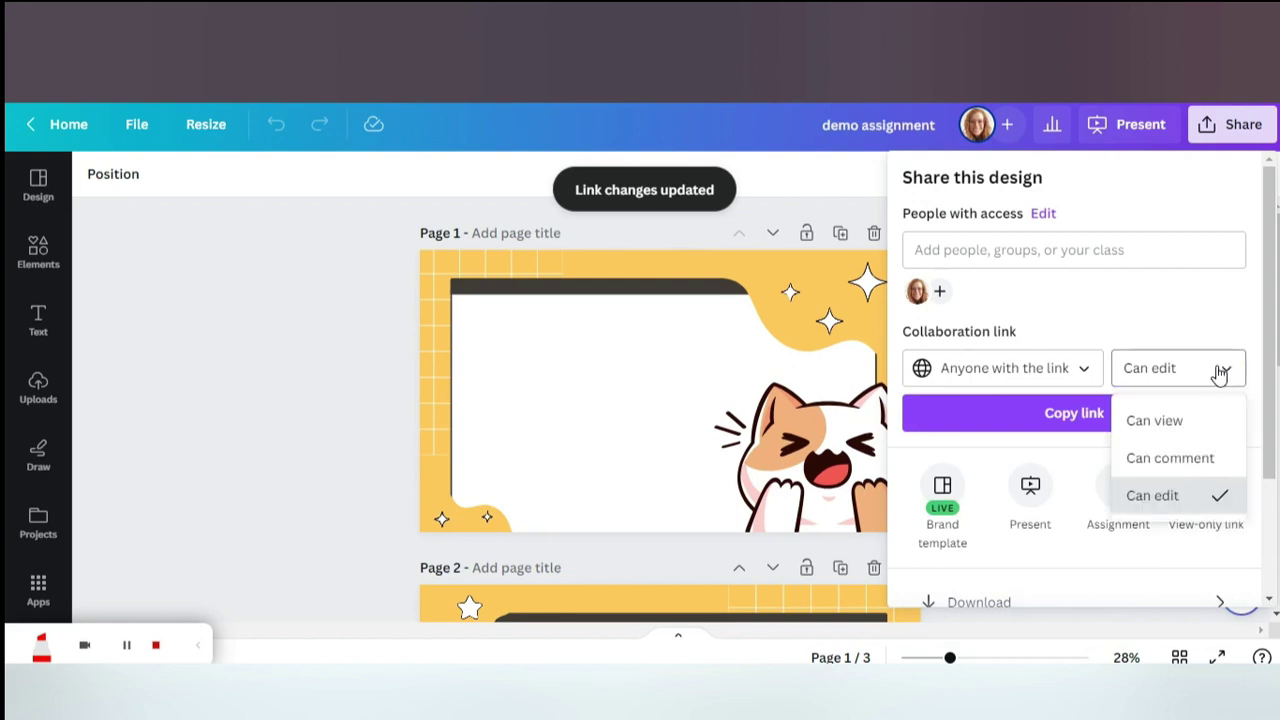
left_click(1170, 420)
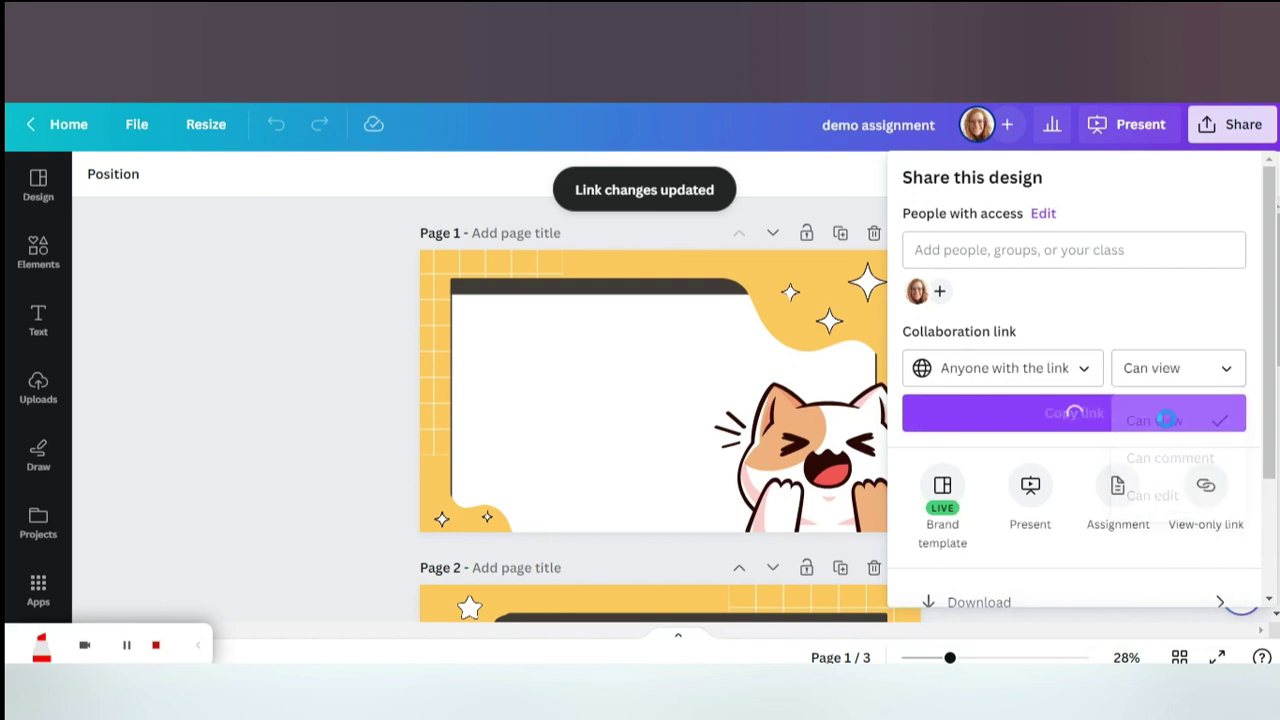
left_click(1078, 380)
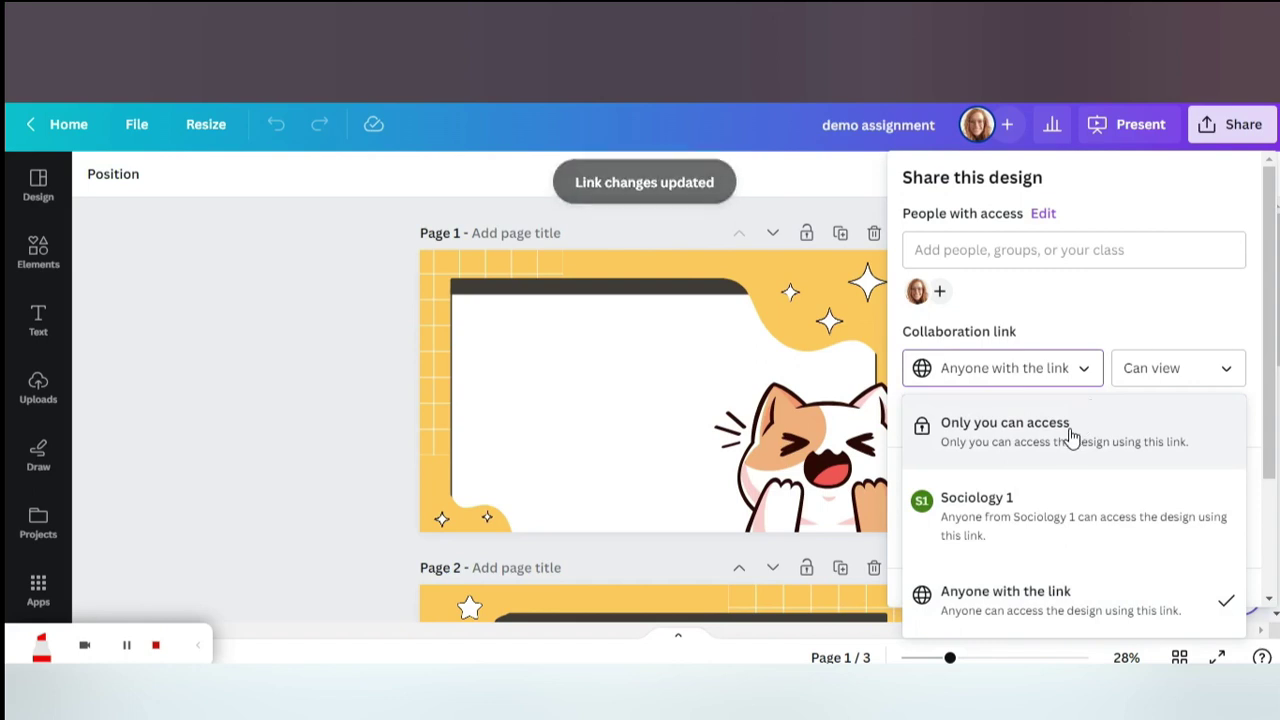
left_click(1097, 383)
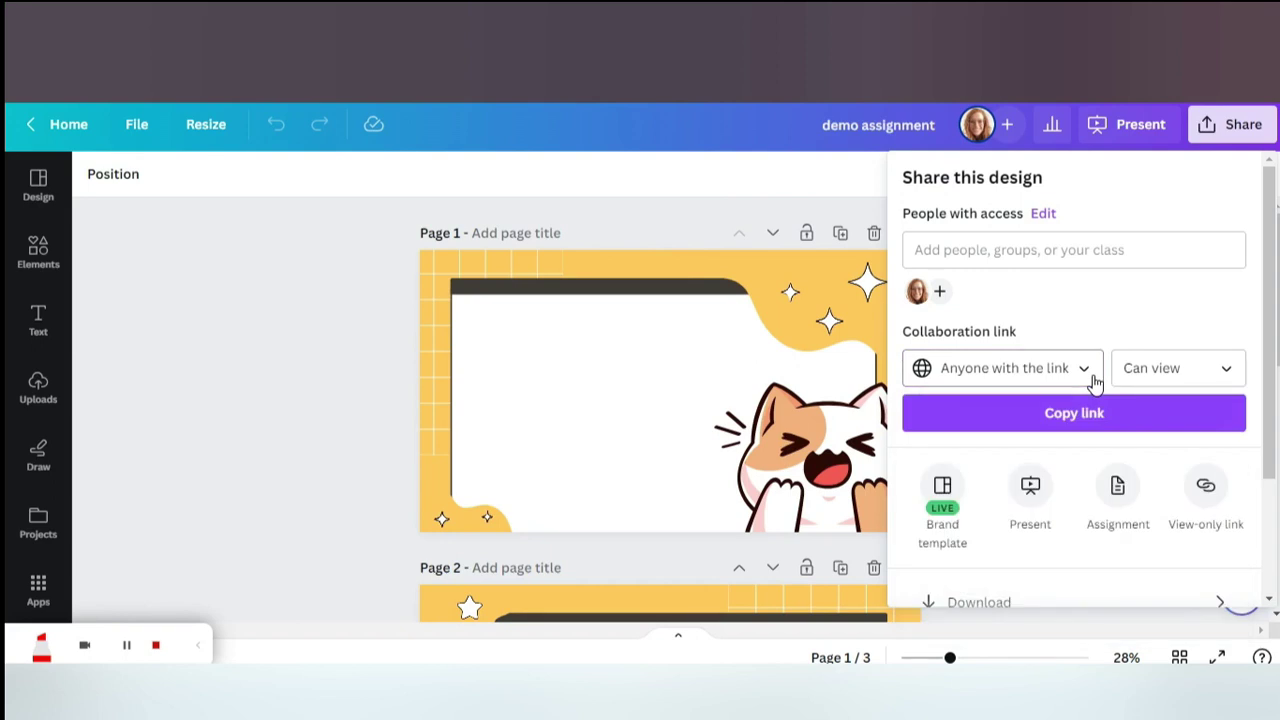
scroll(1094, 429, "down", 1)
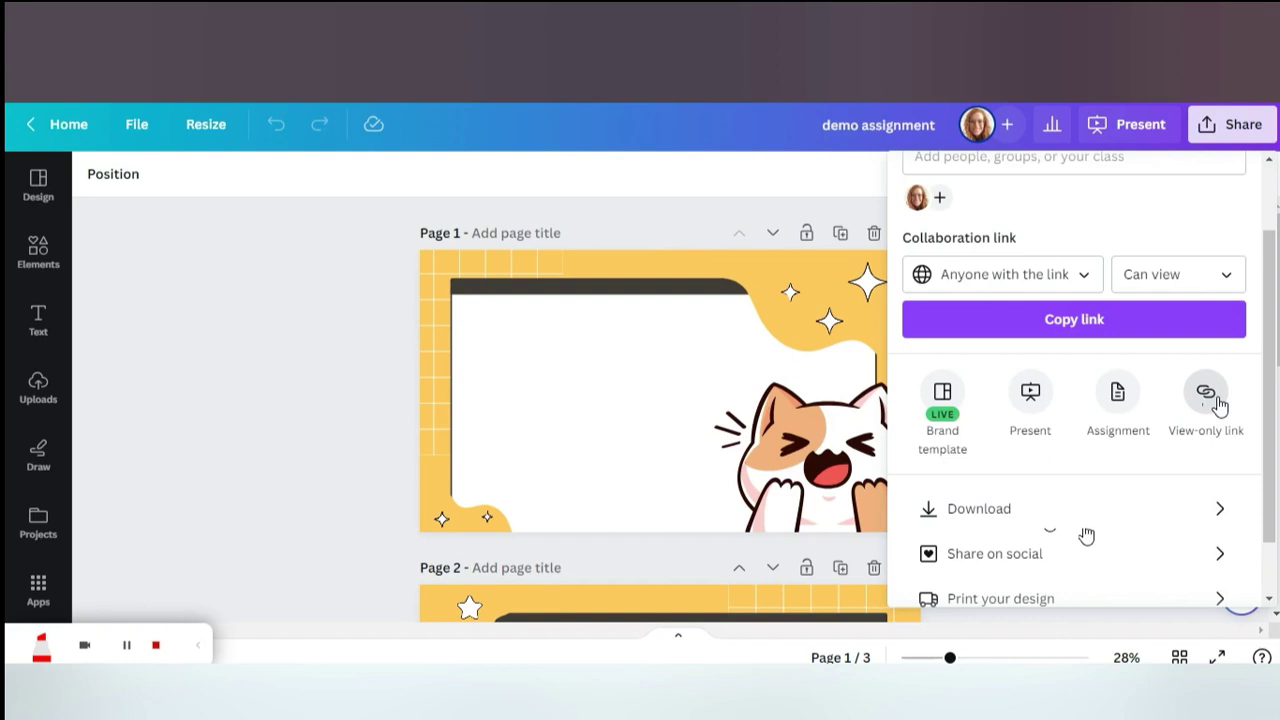
scroll(1205, 390, "up", 2)
scroll(1090, 300, "down", 3)
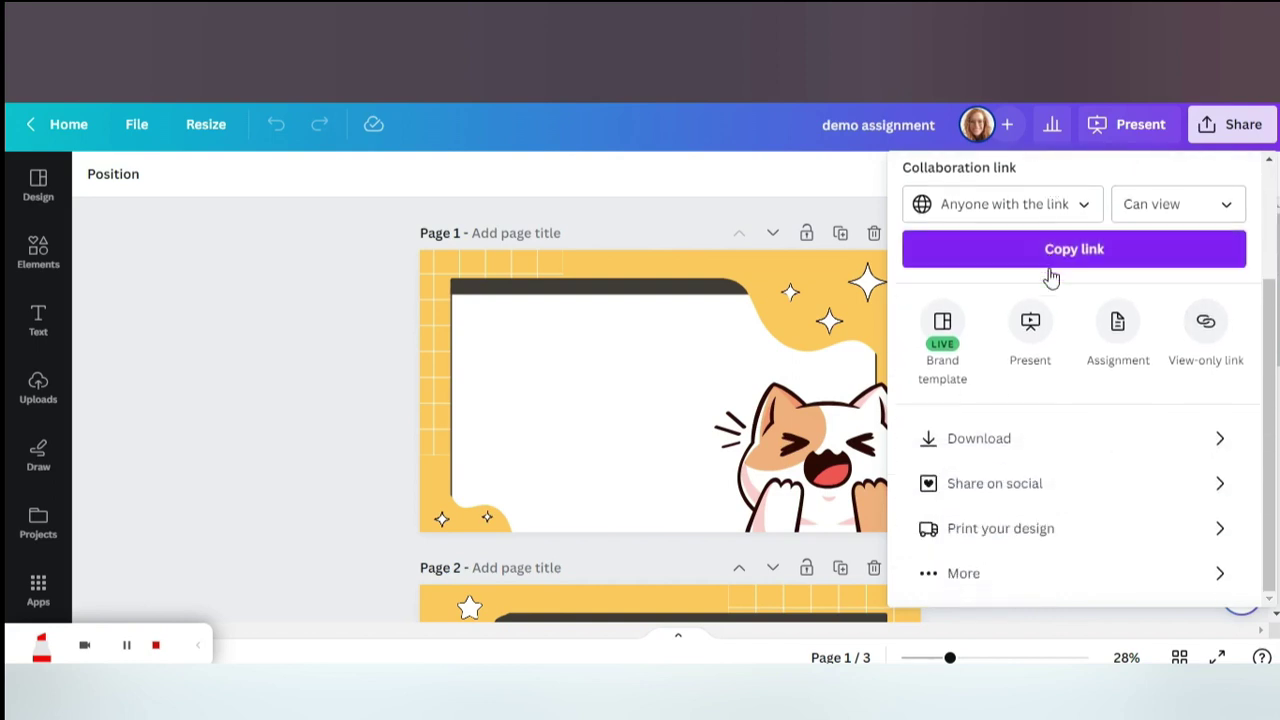
scroll(1075, 425, "up", 2)
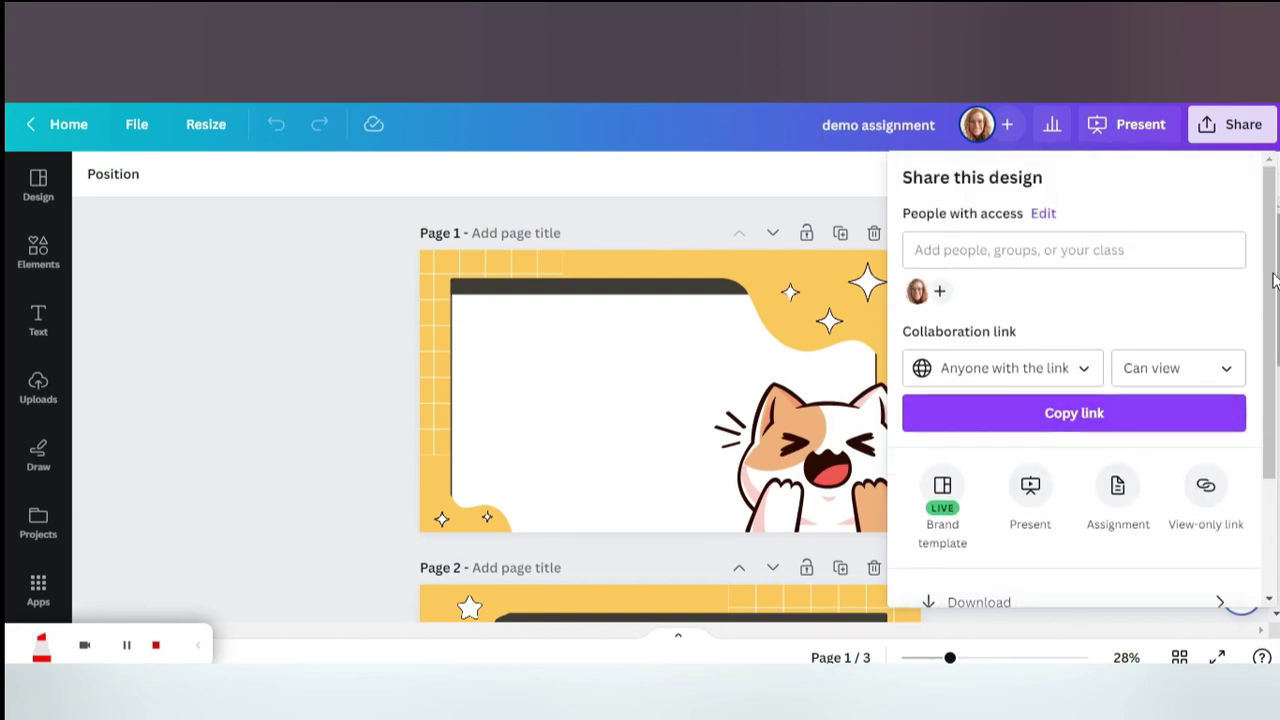